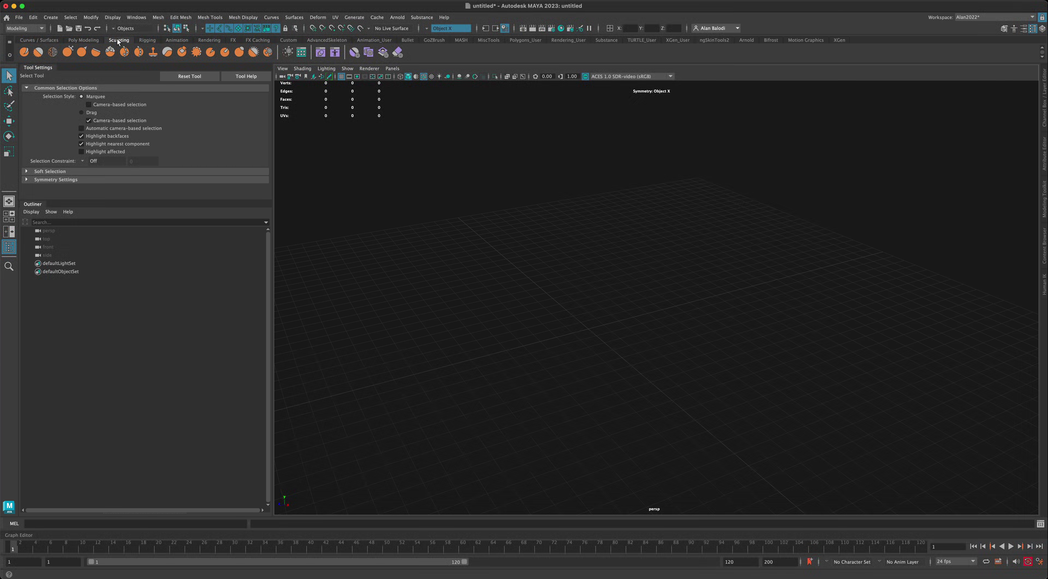
Step: Import Horse.ma from the Sculpting Base Meshes library and frame the horse in view
click(302, 51)
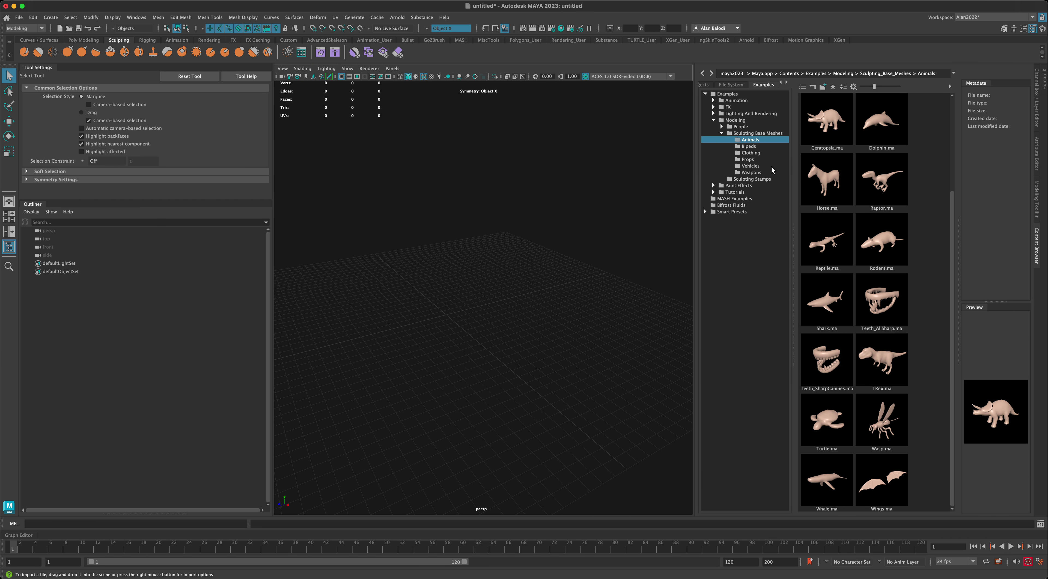
double_click(822, 180)
scroll(509, 350, down, 10)
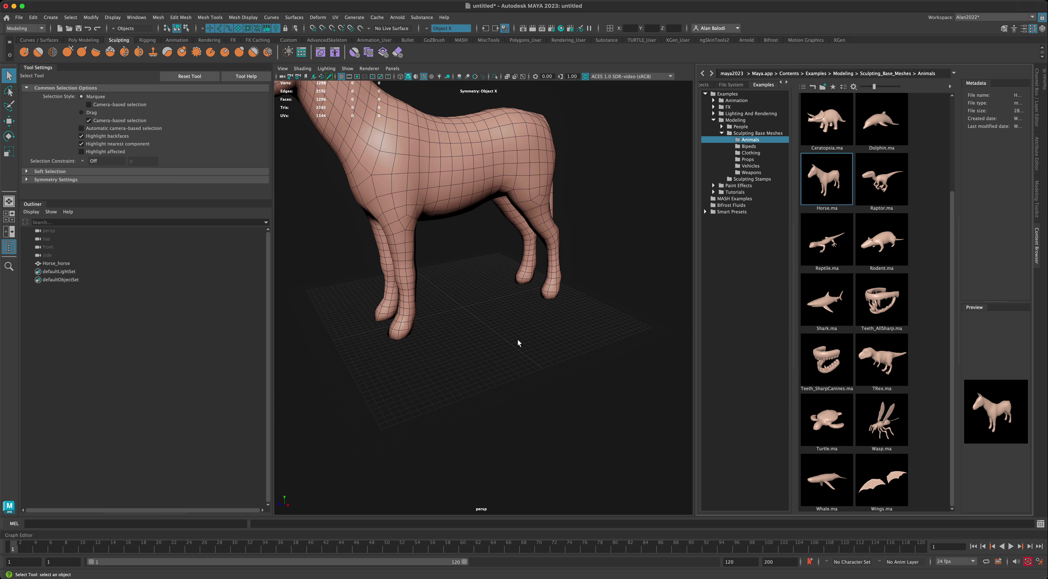
alt+middle_drag(517, 345, 514, 377)
mouse_move(514, 378)
alt+mouse_down()
mouse_move(529, 377)
mouse_move(522, 360)
alt+mouse_up()
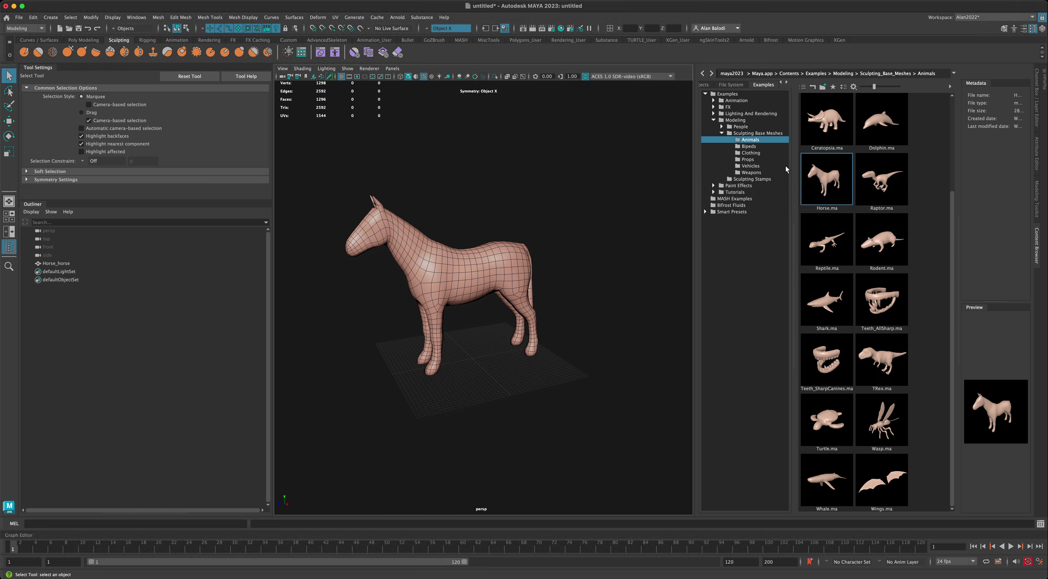
Step: Import Ceratopsia.ma and scale it uniformly to about 0.477 of its size
double_click(826, 118)
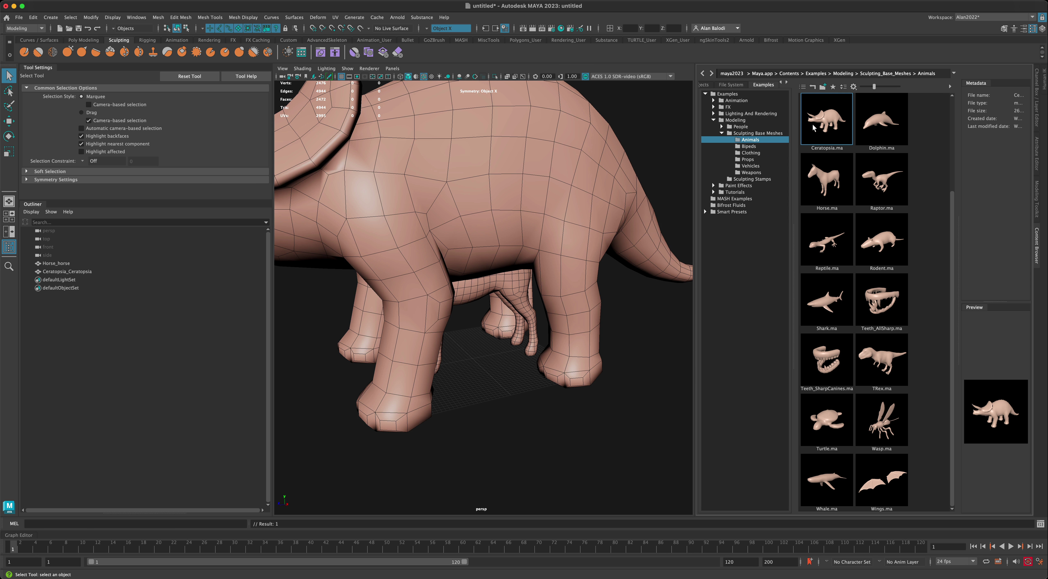
scroll(533, 321, down, 3)
click(290, 227)
click(9, 152)
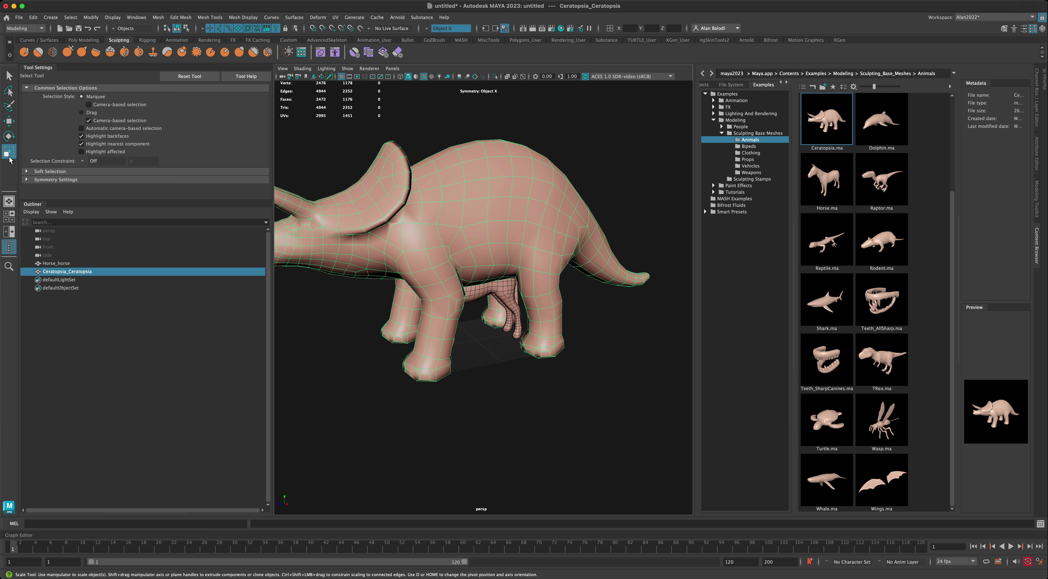
drag(471, 341, 322, 334)
Step: Move the Ceratopsia beside the horse so they no longer overlap, then return to the Select Tool
key(w)
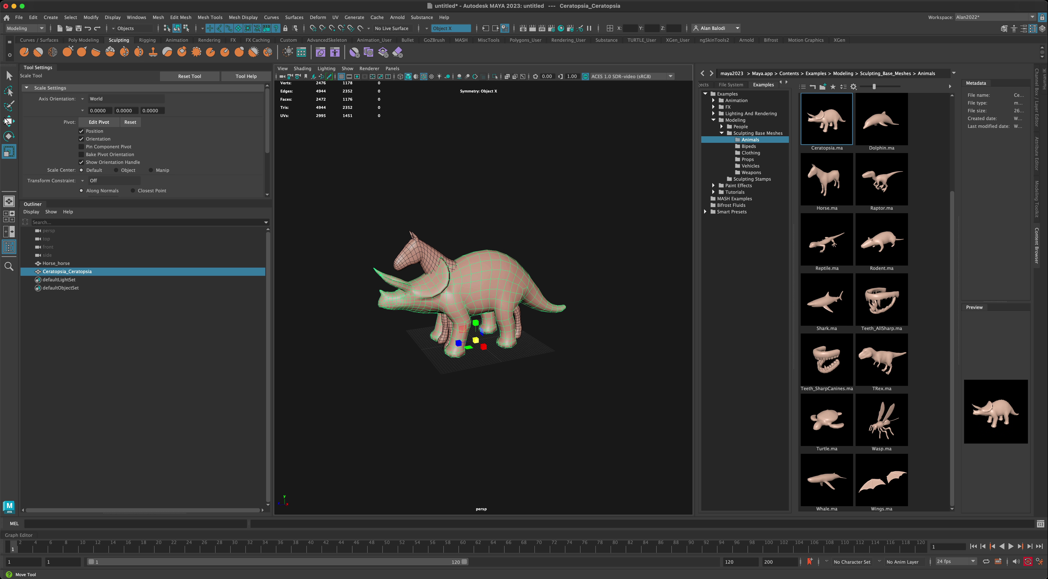
scroll(495, 362, up, 5)
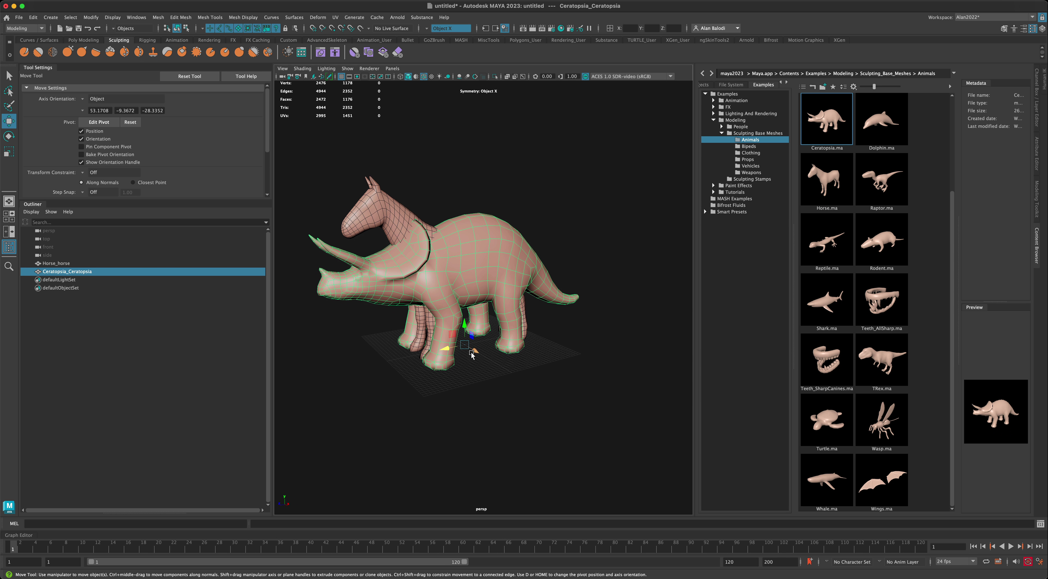
drag(452, 352, 600, 317)
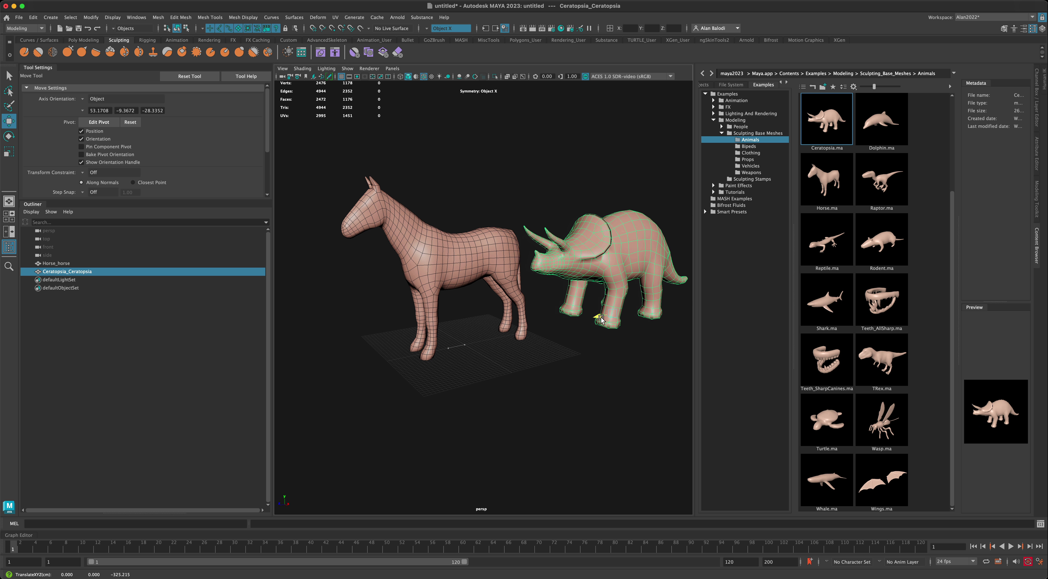
alt+middle_drag(569, 375, 544, 394)
mouse_move(544, 393)
alt+mouse_down()
mouse_move(529, 382)
mouse_move(538, 388)
alt+mouse_up()
alt+middle_drag(538, 389, 503, 393)
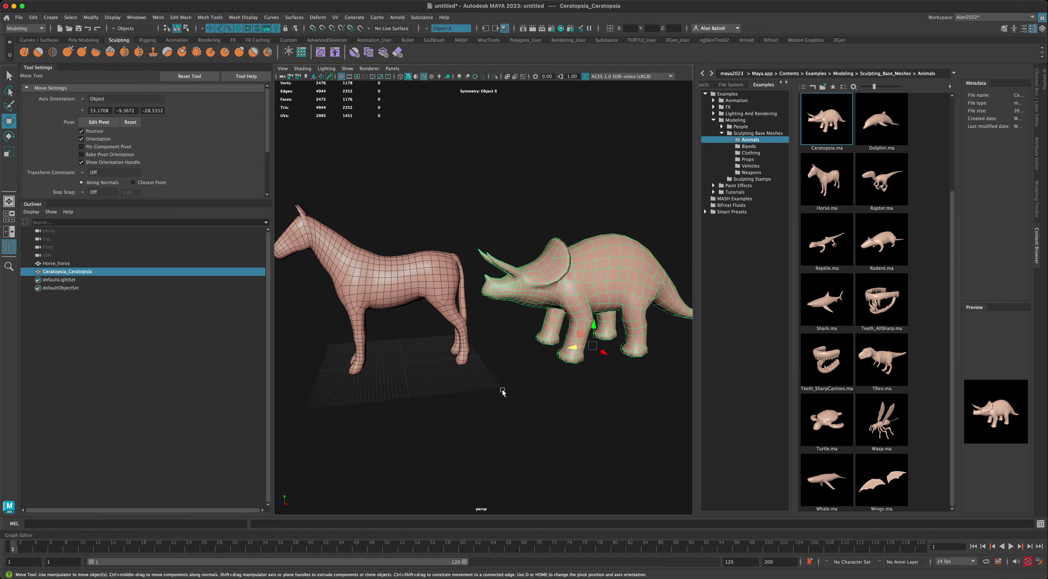
alt+drag(503, 392, 519, 392)
alt+middle_drag(519, 393, 524, 375)
mouse_move(524, 376)
alt+mouse_down()
mouse_move(512, 373)
mouse_move(545, 361)
mouse_move(532, 372)
mouse_move(503, 368)
mouse_move(529, 374)
alt+mouse_up()
alt+middle_drag(530, 374, 522, 379)
click(9, 76)
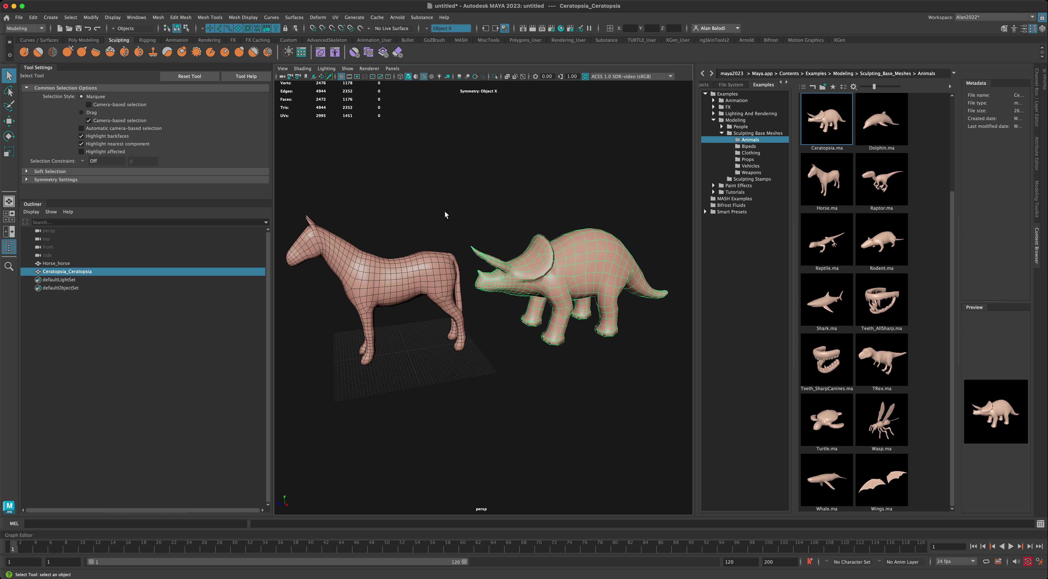
Step: Close the sculpting mesh library so the viewport spans the full width
click(1037, 247)
scroll(808, 313, down, 4)
alt+drag(730, 332, 575, 259)
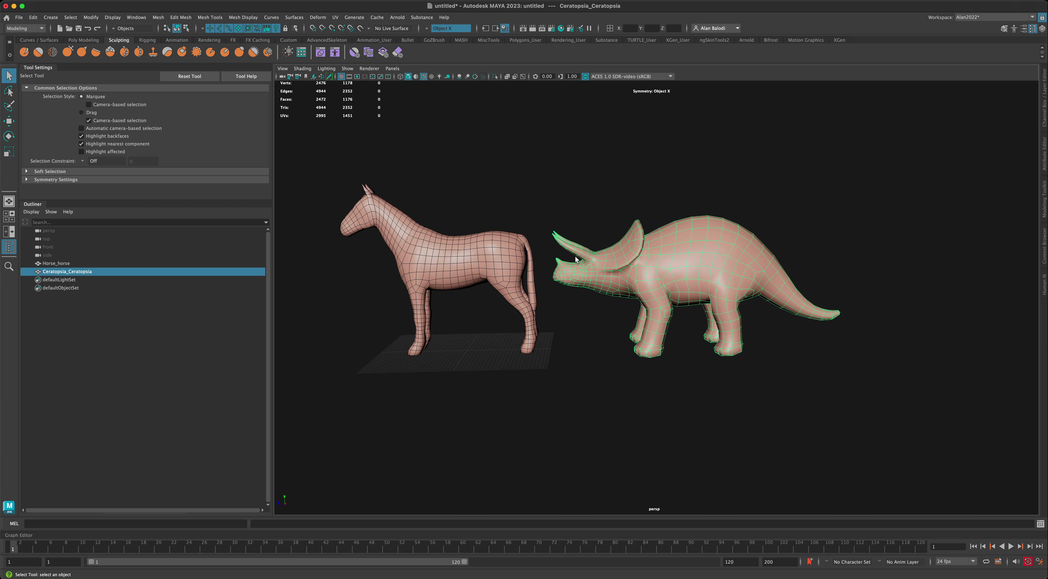
Step: Select the horse and bring the camera in closer to it
click(423, 252)
alt+drag(435, 250, 340, 192)
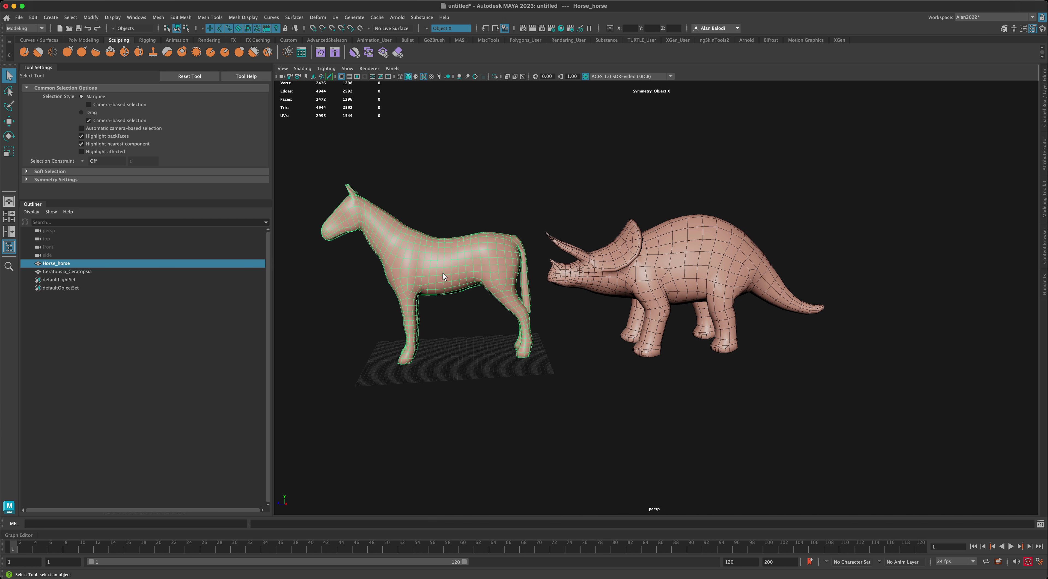
mouse_move(697, 260)
alt+mouse_down()
mouse_move(698, 280)
mouse_move(704, 264)
alt+mouse_up()
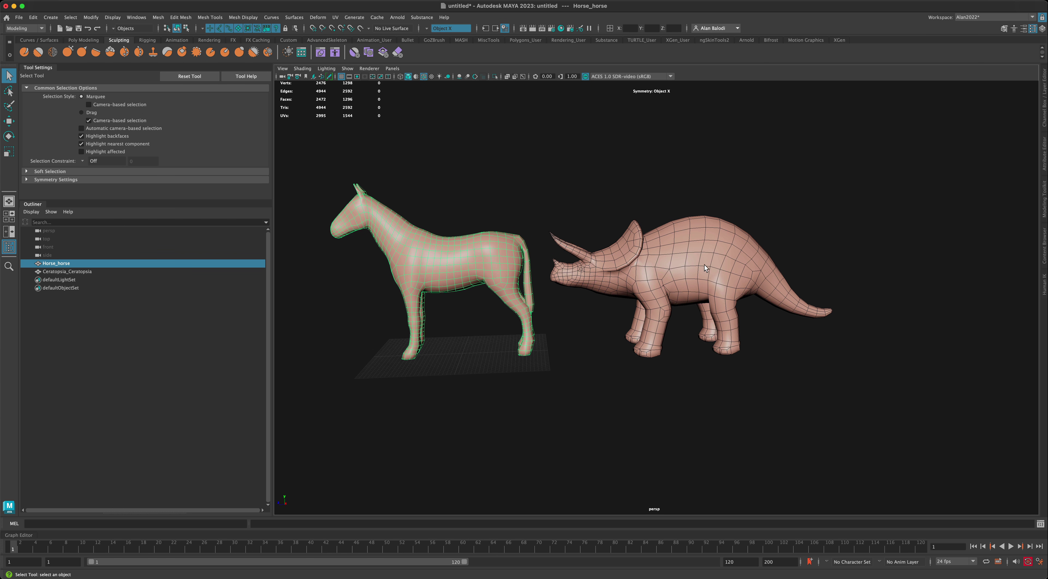
right_drag(704, 266, 703, 252)
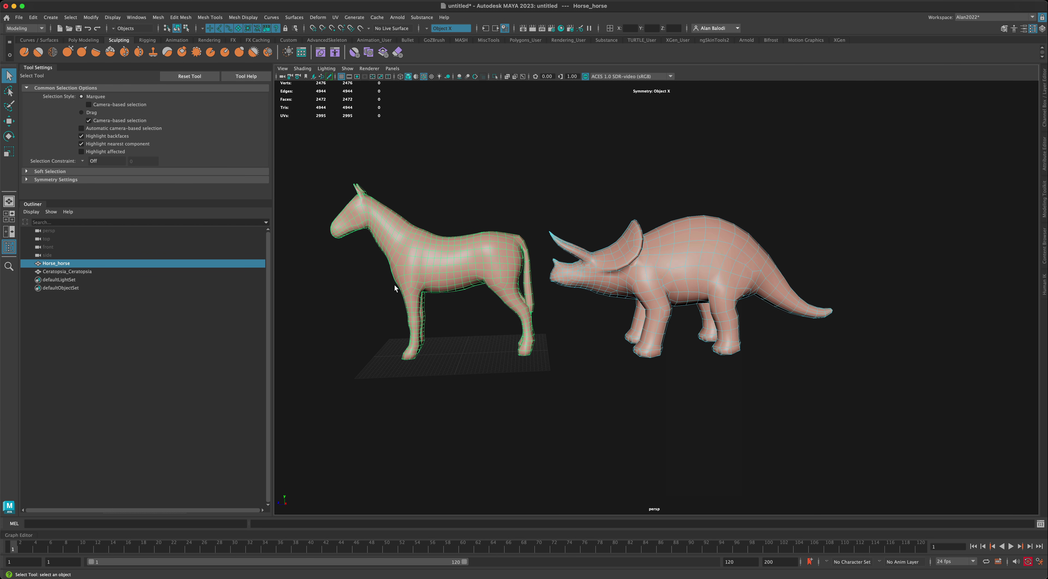
mouse_move(448, 263)
alt+right_down()
mouse_move(473, 291)
mouse_move(449, 252)
alt+right_up()
double_click(443, 263)
alt+drag(460, 228, 464, 195)
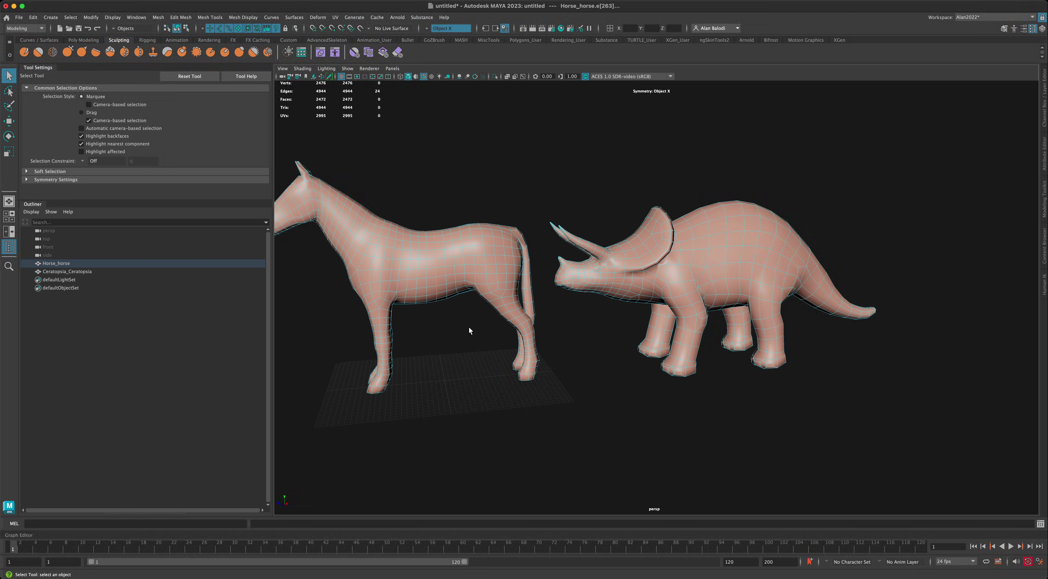
alt+drag(469, 328, 441, 293)
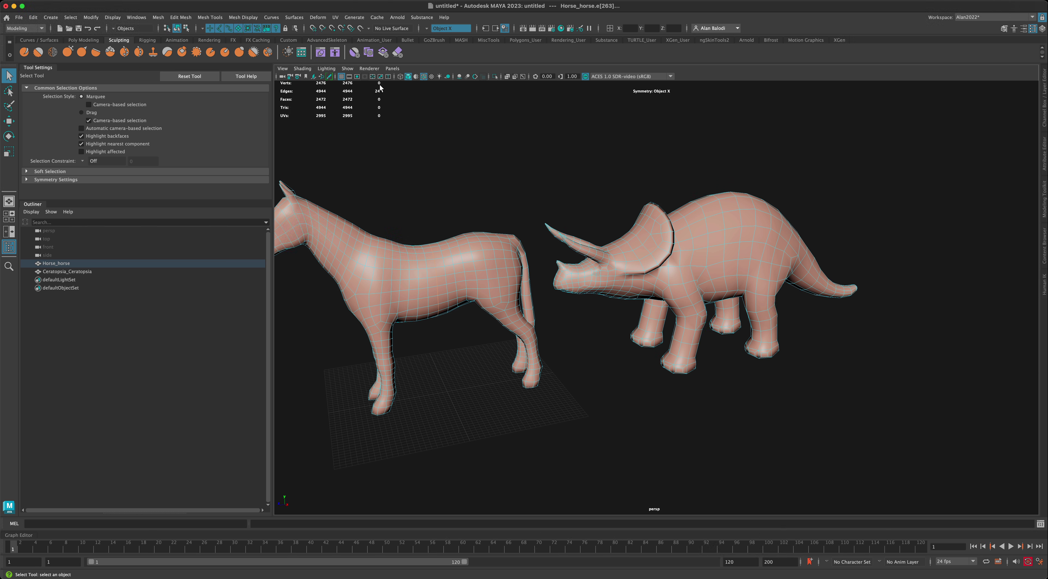
double_click(739, 249)
alt+drag(802, 215, 810, 206)
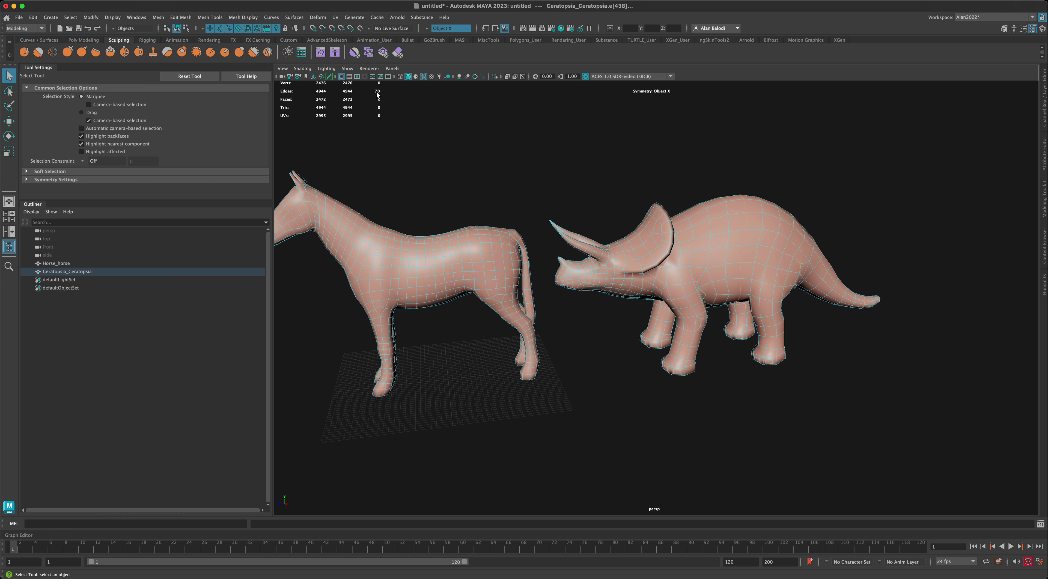
alt+drag(678, 198, 678, 197)
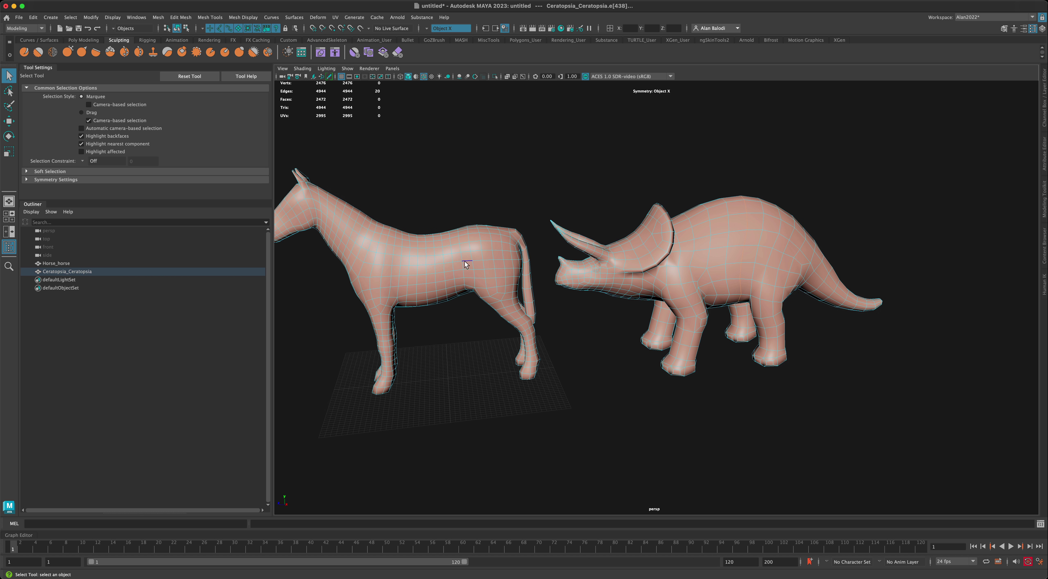
alt+drag(440, 273, 477, 271)
Step: Delete a face loop around the horse's middle, then delete its rear body, hind legs and tail
right_drag(470, 262, 450, 271)
alt+drag(454, 244, 443, 253)
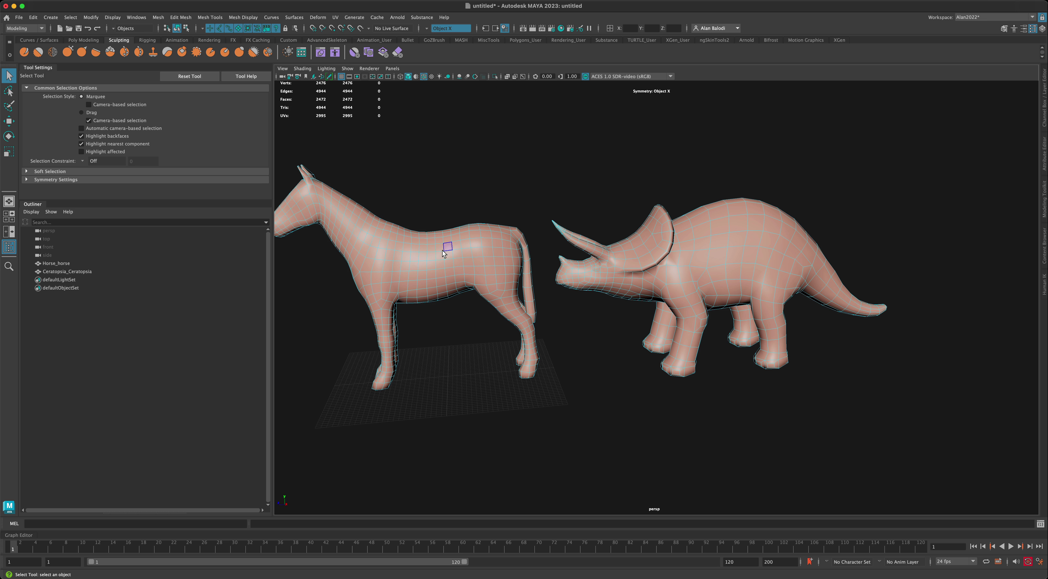
double_click(448, 249)
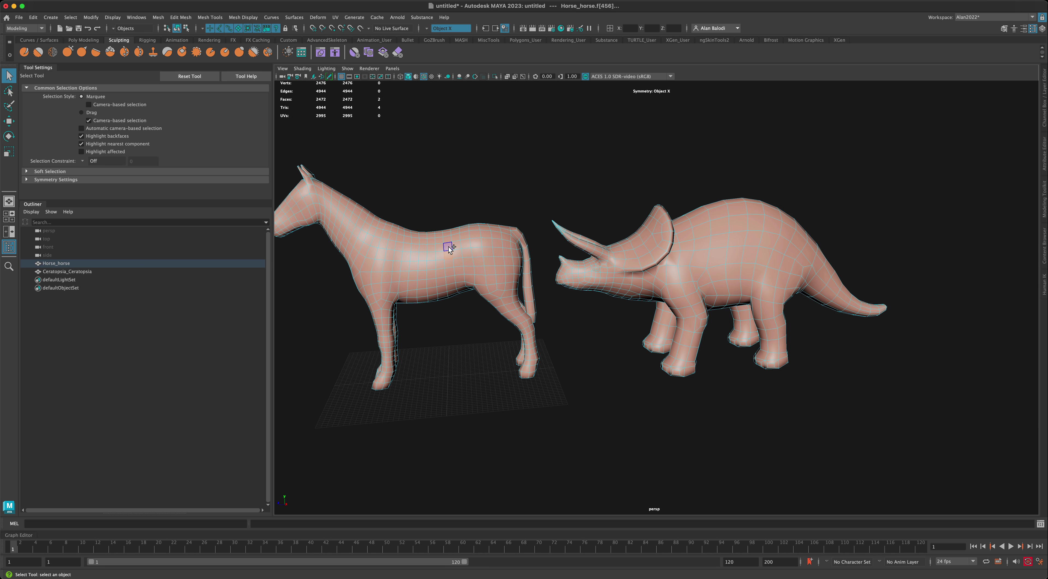
alt+drag(468, 194, 472, 189)
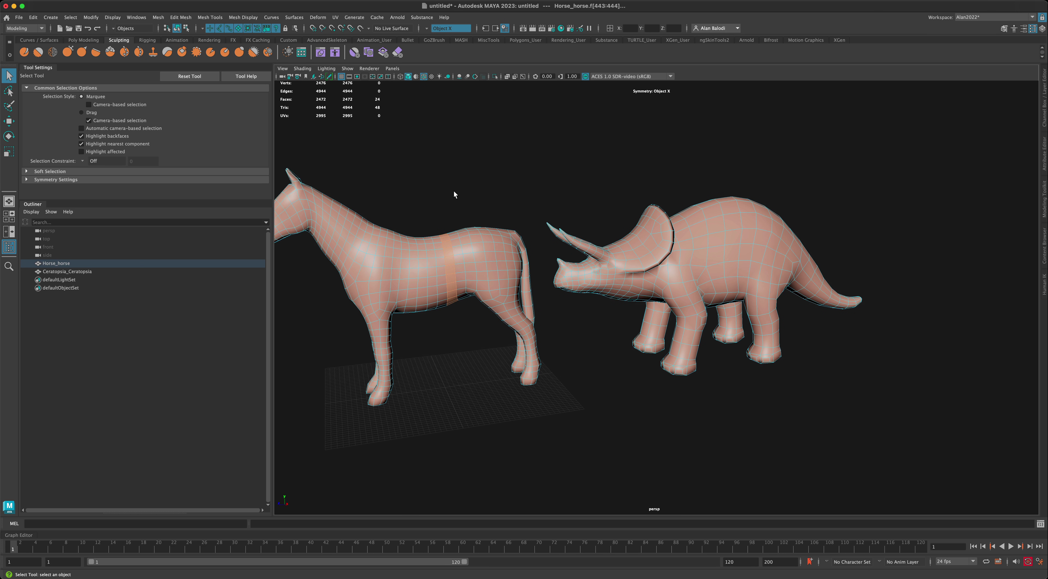
key(Delete)
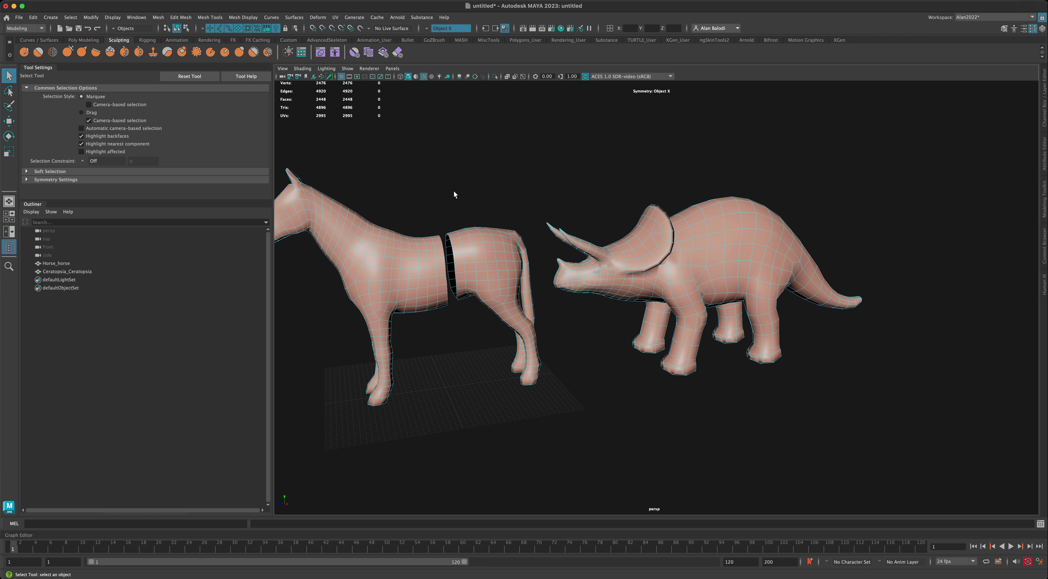
click(505, 256)
key(Delete)
alt+drag(537, 348, 526, 345)
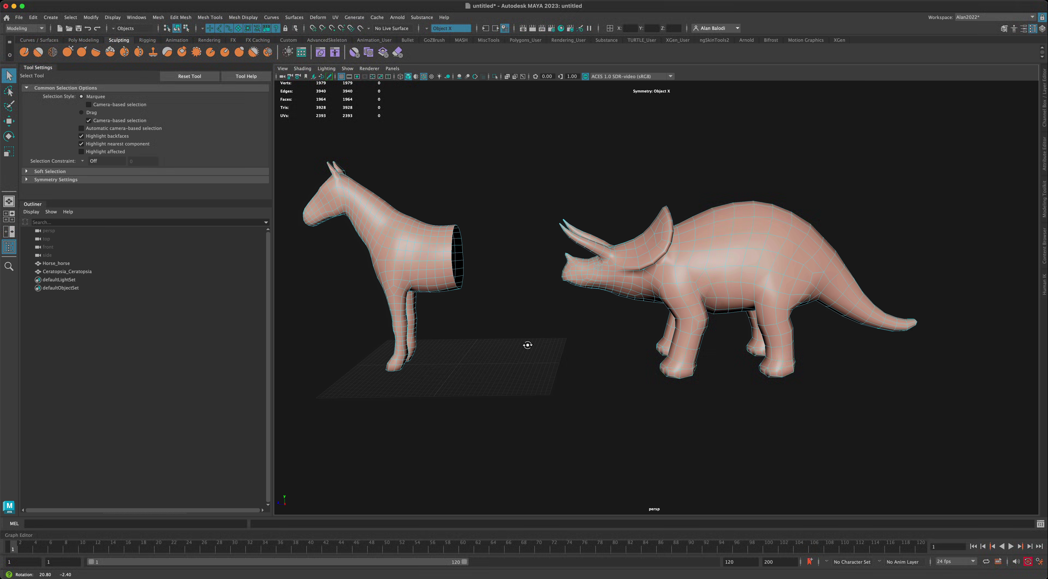
alt+middle_drag(728, 308, 689, 314)
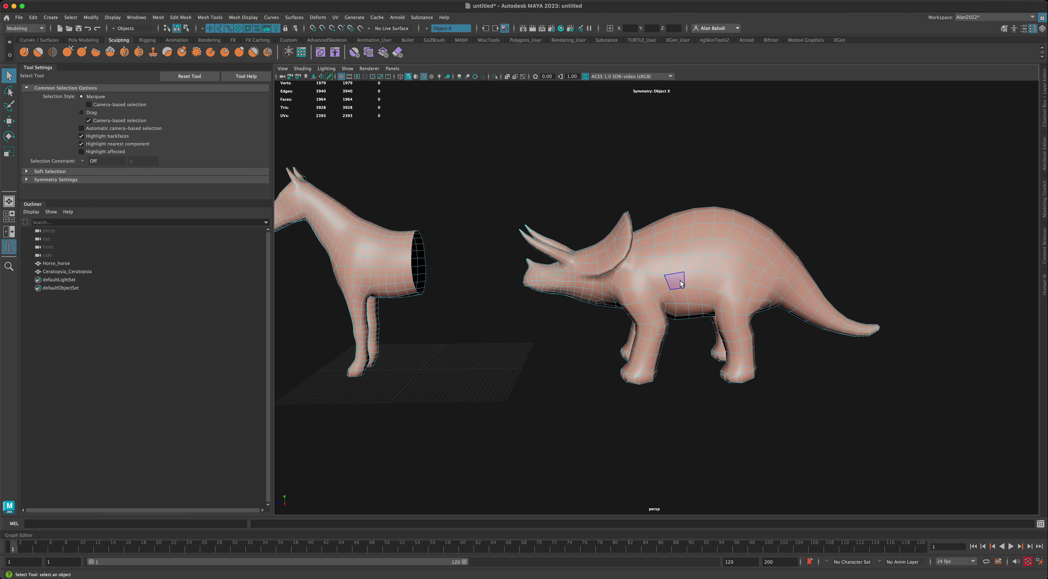
Step: Delete a face loop on the Ceratopsia's flank, then delete its head and front section
click(692, 280)
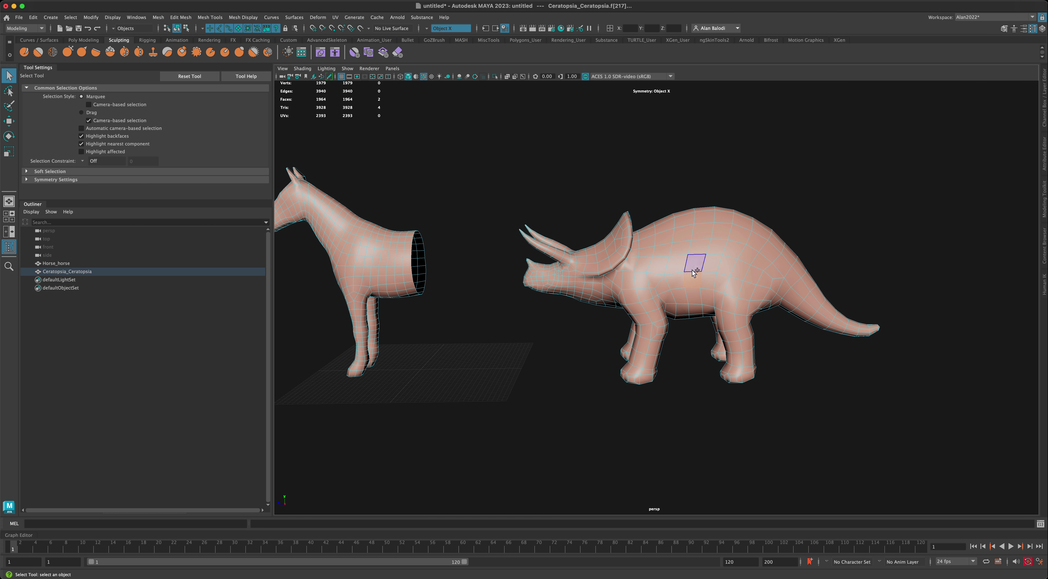
shift+double_click(693, 267)
key(Delete)
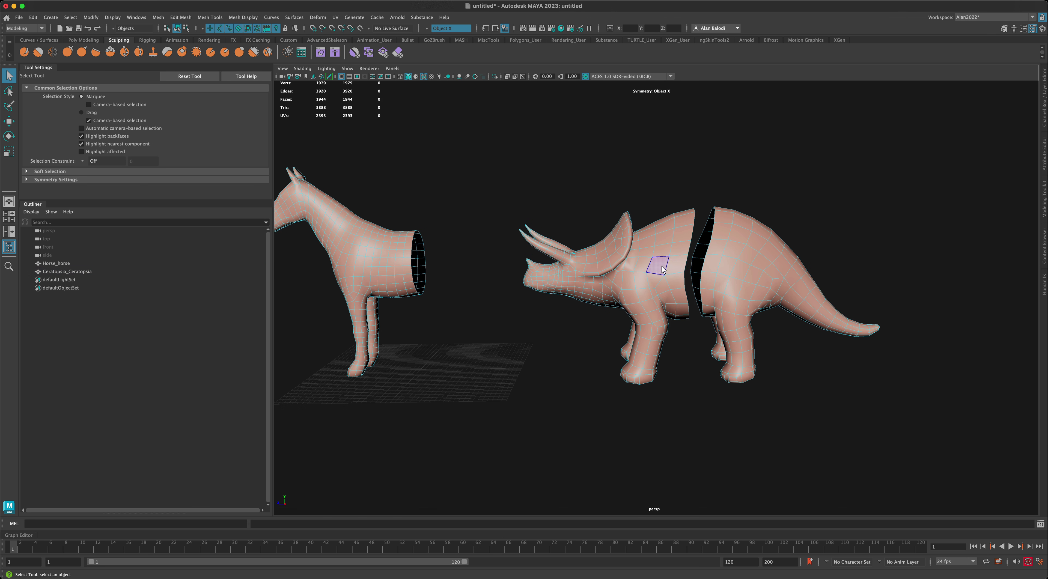
double_click(652, 263)
key(Delete)
Step: Select the remaining Ceratopsia rear shell with the Move Tool
alt+drag(607, 292, 610, 294)
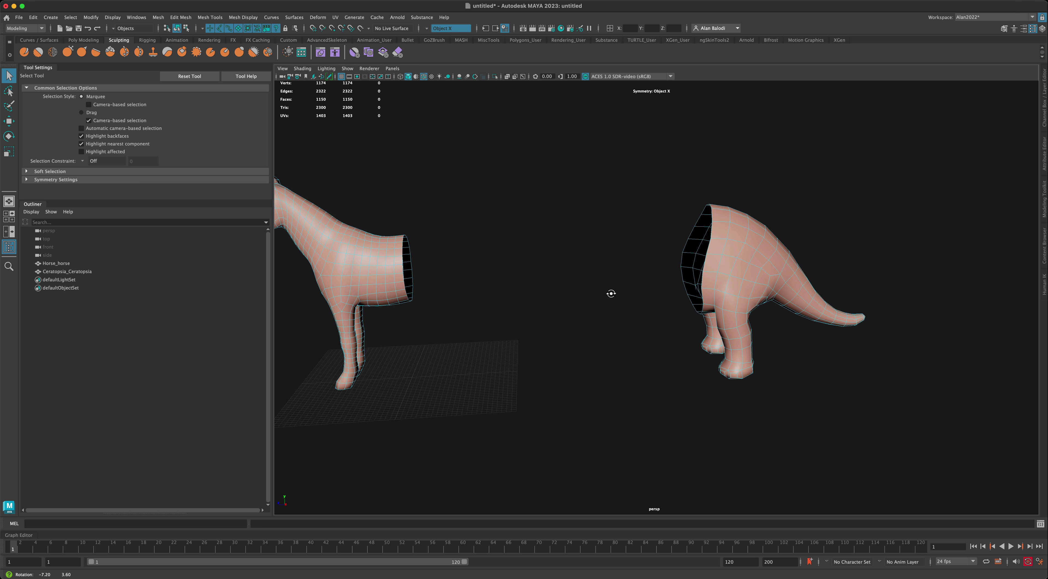
double_click(726, 242)
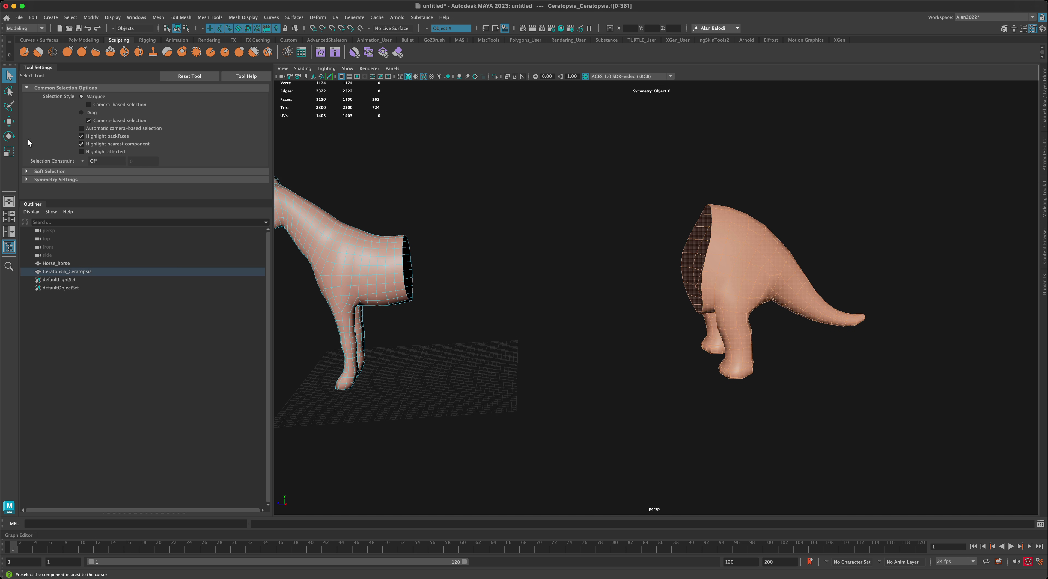
click(10, 121)
Step: Slide the Ceratopsia rear half along X until it sits just behind the horse
drag(767, 294, 503, 306)
alt+middle_drag(451, 370, 547, 372)
mouse_move(546, 373)
alt+mouse_down()
mouse_move(537, 363)
mouse_move(530, 371)
alt+mouse_up()
scroll(559, 314, up, 1)
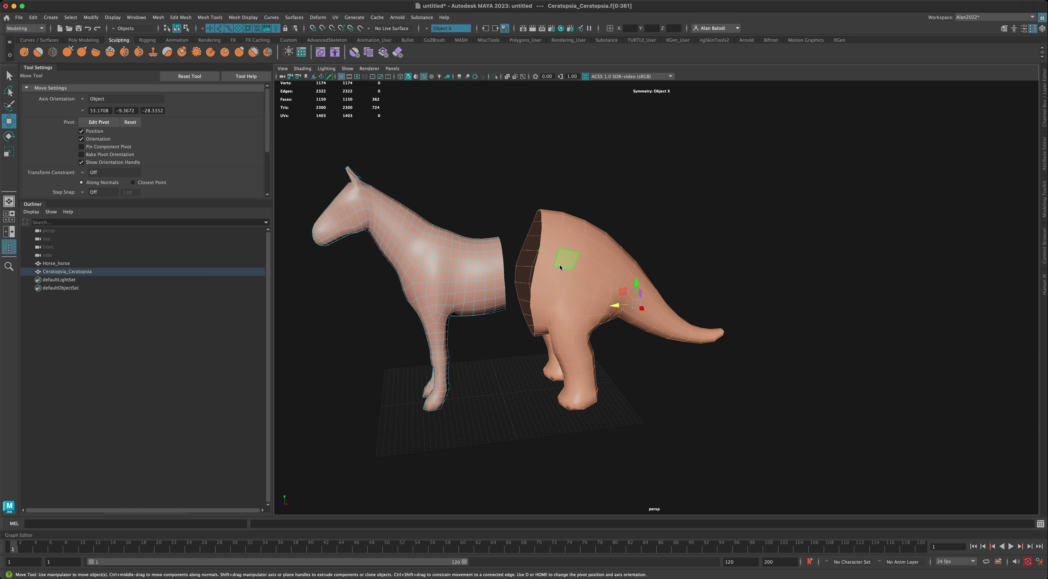
Step: Select the Ceratopsia's open front rim edges with the Scale Tool
right_drag(558, 267, 559, 242)
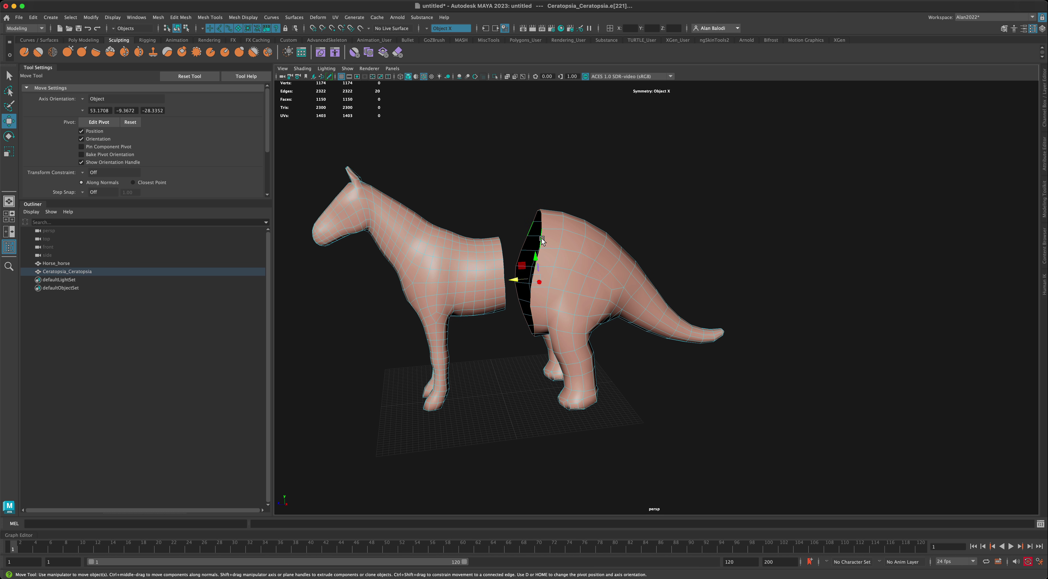
alt+drag(486, 215, 477, 211)
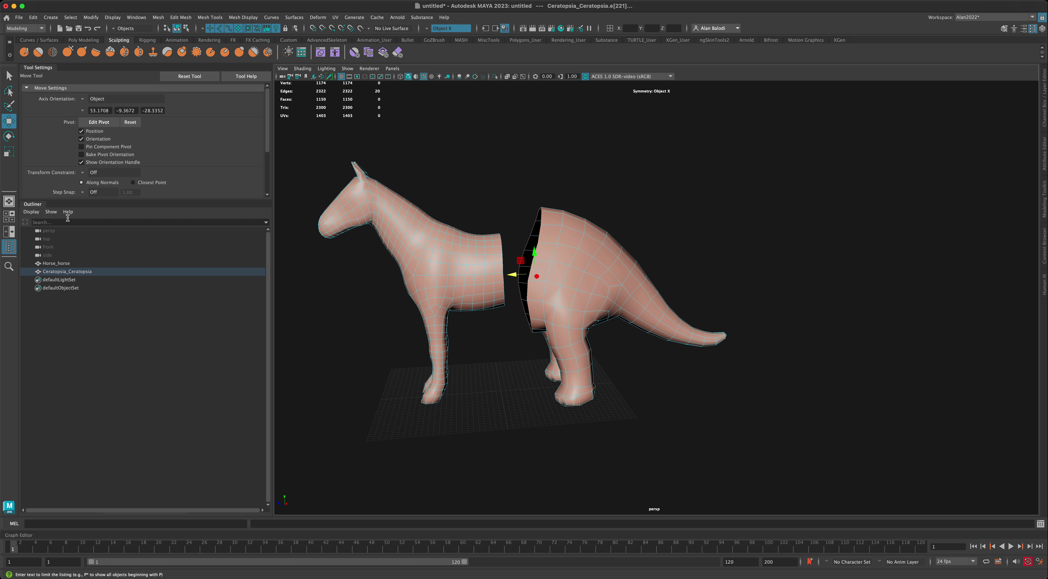
click(8, 154)
alt+drag(505, 368, 469, 342)
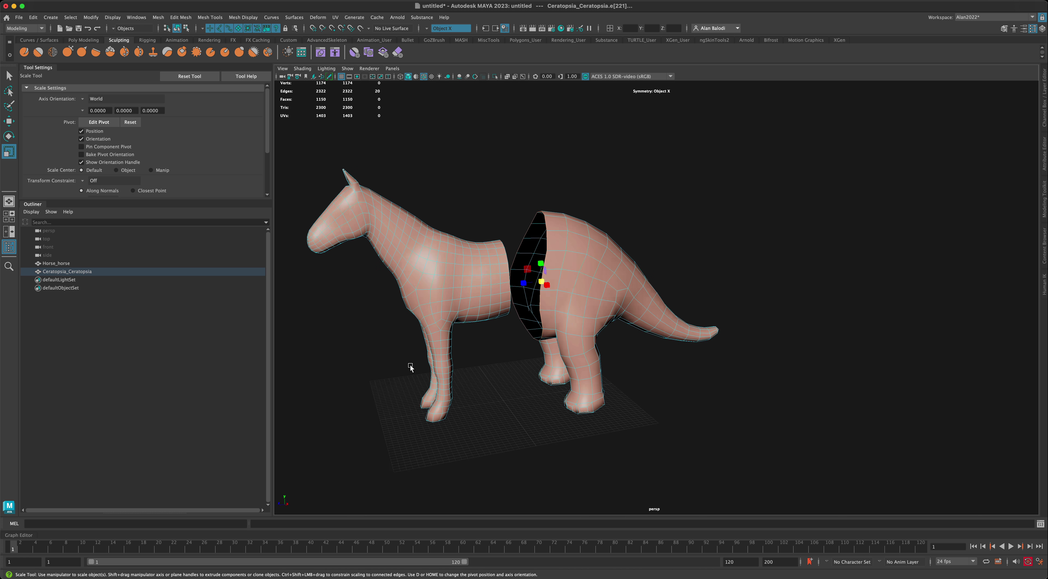
Step: Turn Symmetry off and enable Soft Select with a 21.64 falloff radius
alt+drag(410, 368, 413, 364)
click(437, 28)
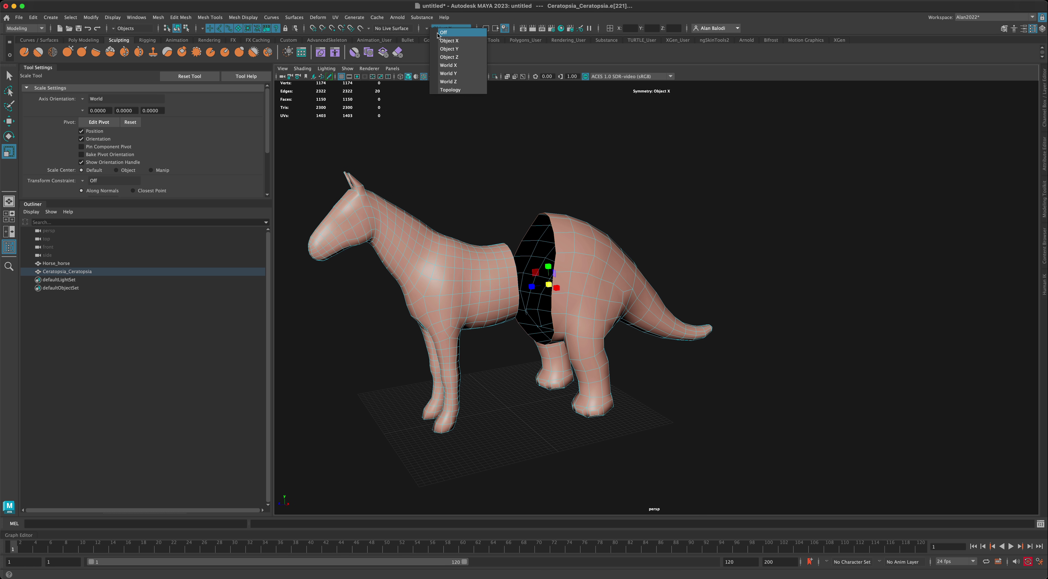
click(438, 35)
alt+middle_drag(469, 191, 489, 186)
click(10, 137)
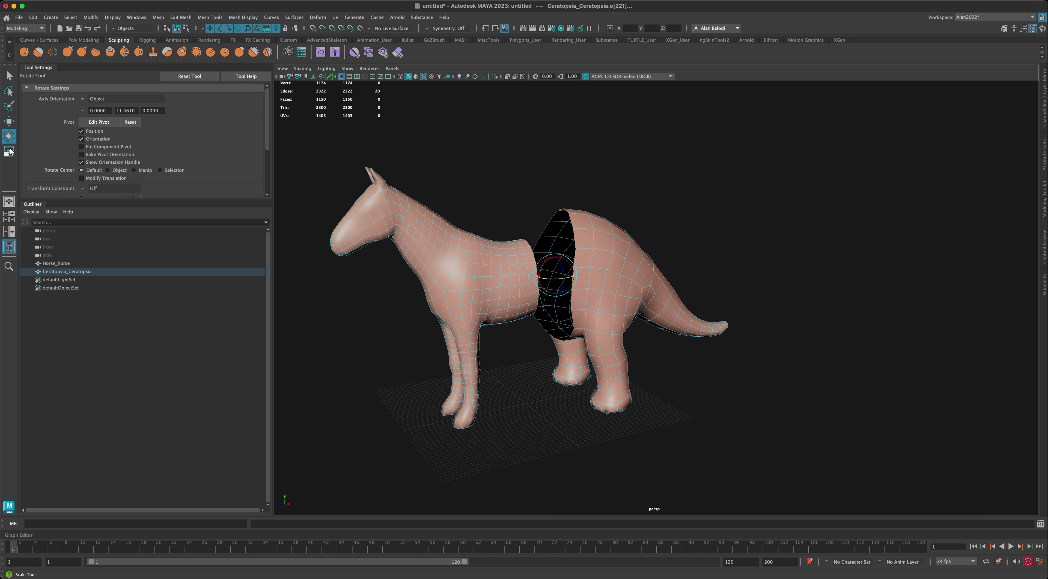
click(9, 152)
alt+drag(309, 294, 367, 276)
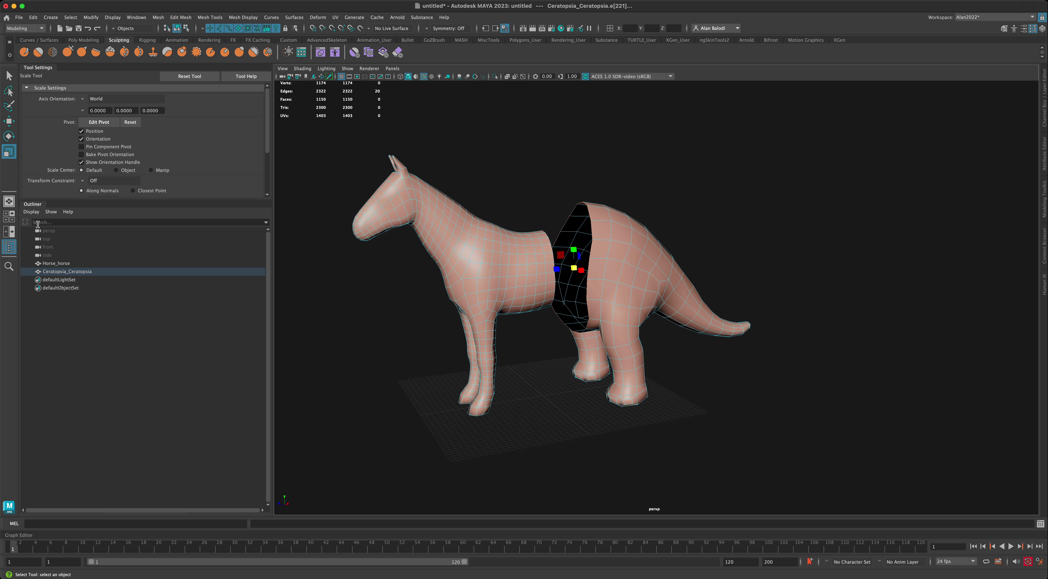
click(29, 204)
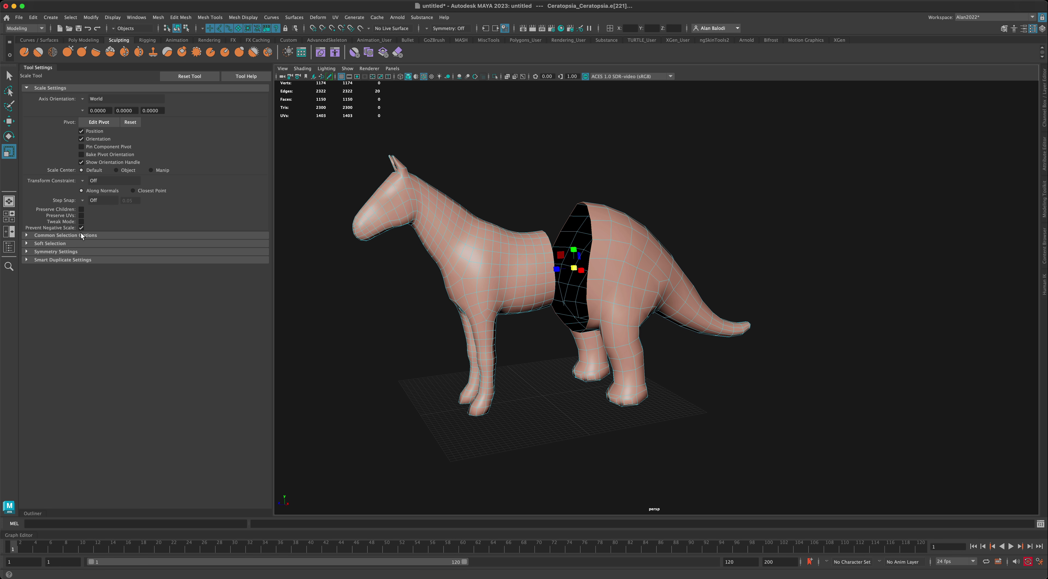
click(70, 243)
click(82, 253)
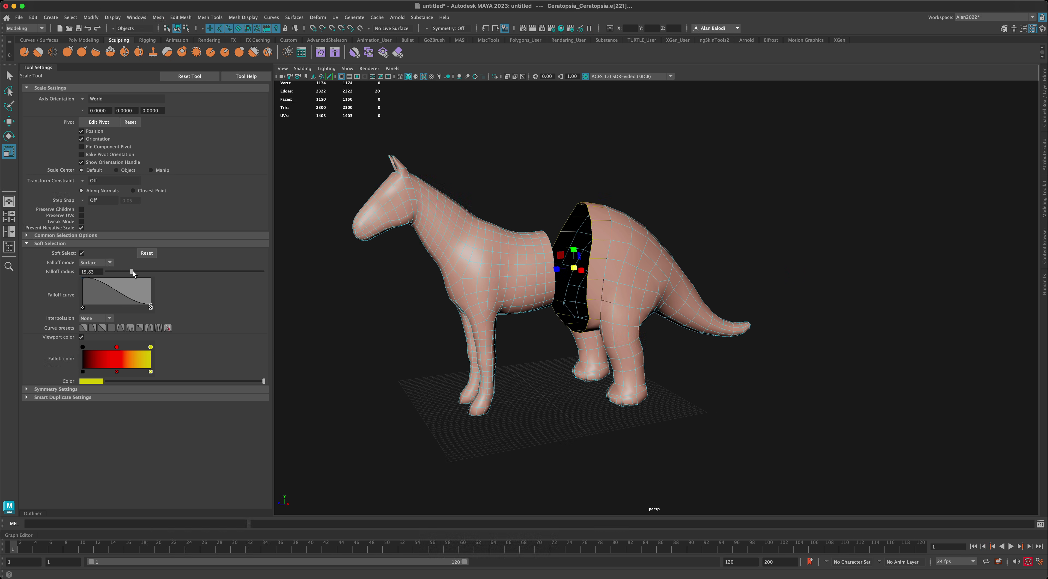
drag(140, 272, 141, 271)
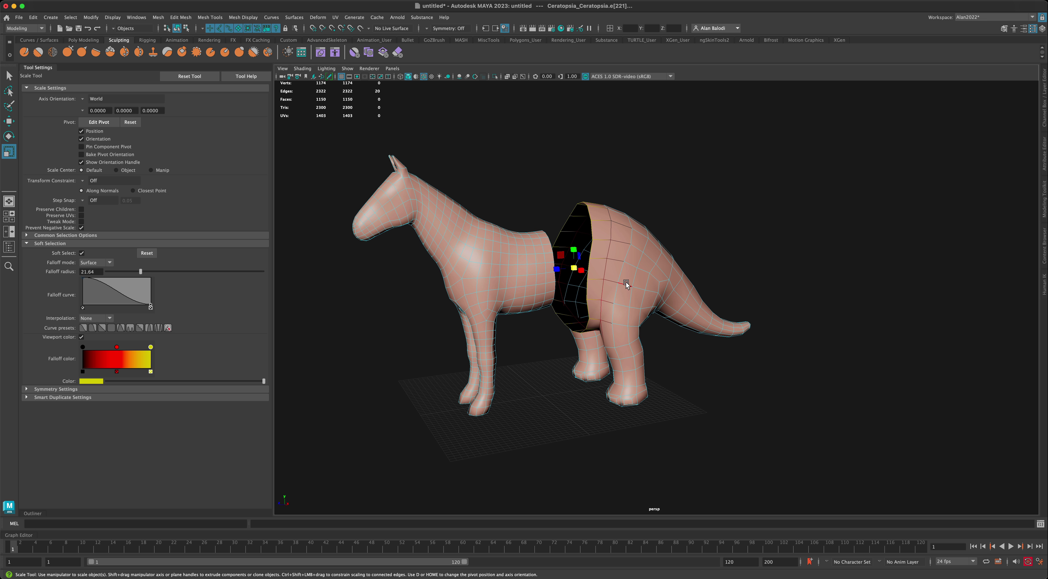
Step: Shrink the Ceratopsia's front rim, flatten it along Z, and push it toward the horse
drag(574, 272, 533, 260)
key(w)
double_click(9, 122)
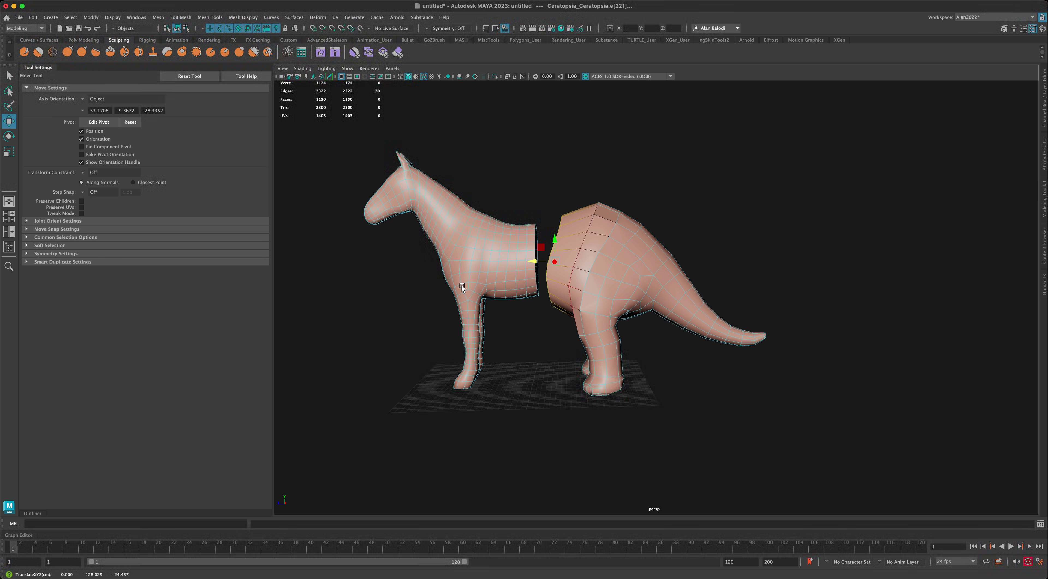
alt+drag(462, 288, 443, 297)
key(r)
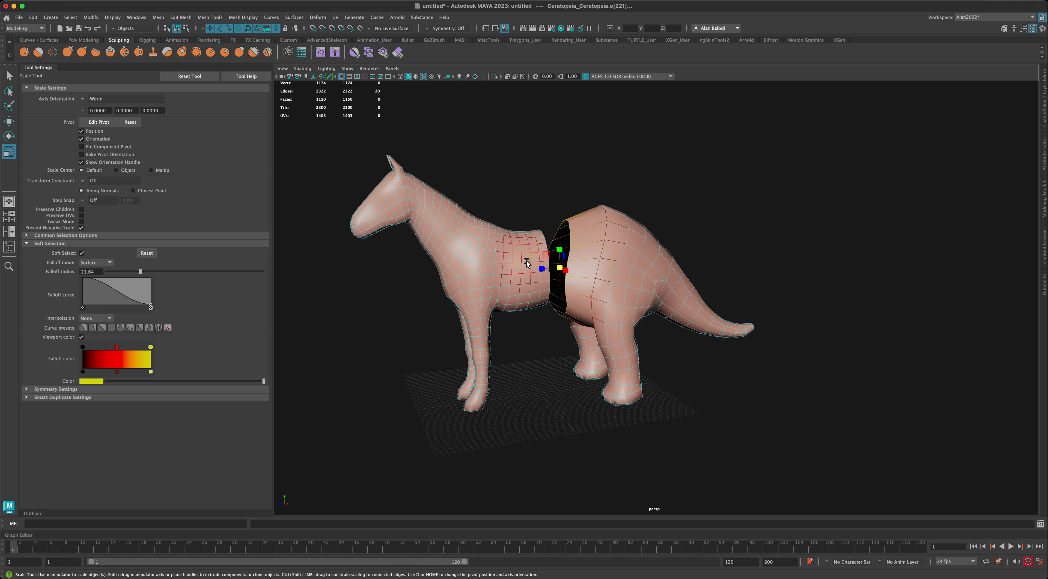
drag(541, 268, 557, 266)
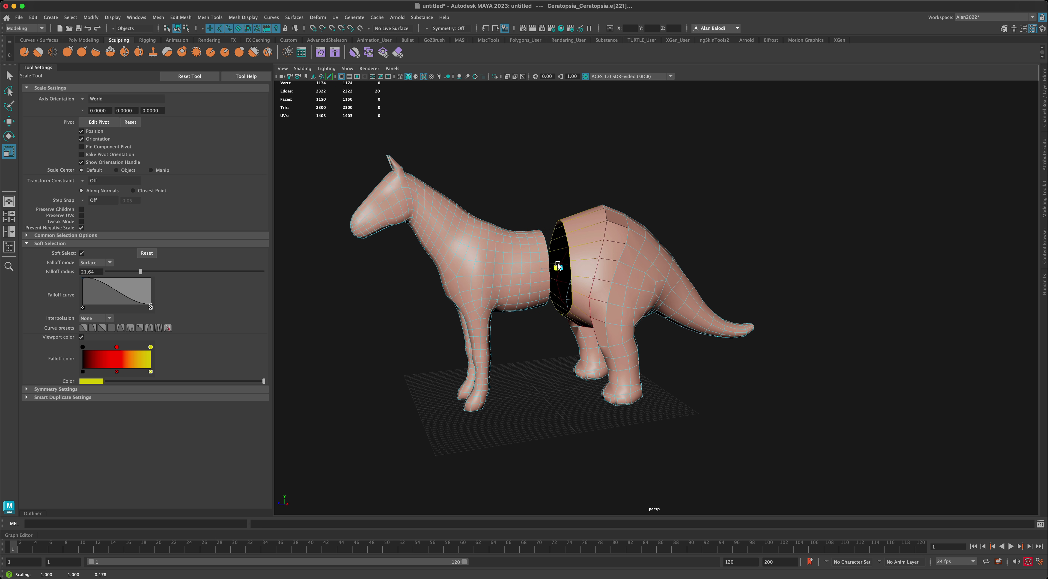
alt+drag(557, 360, 538, 356)
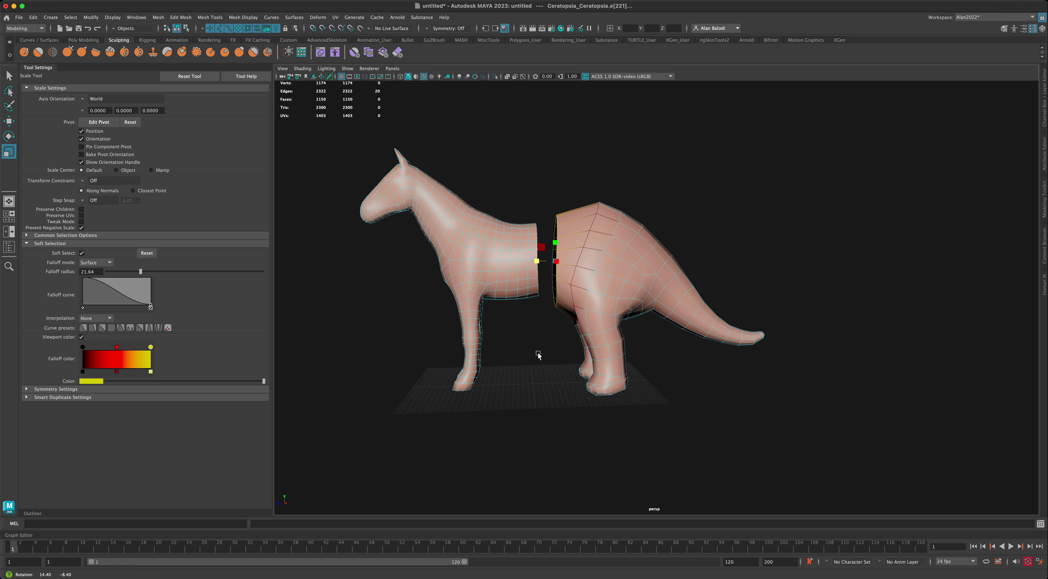
click(9, 123)
drag(537, 261, 528, 261)
alt+drag(549, 348, 521, 361)
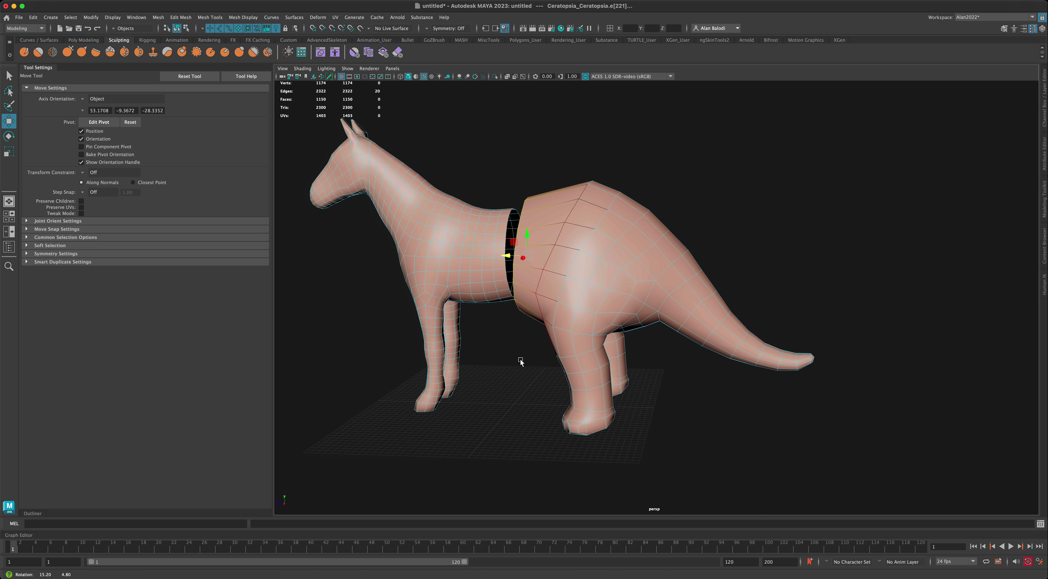
Step: Select the horse's open rim edge loop and scale it up
double_click(508, 217)
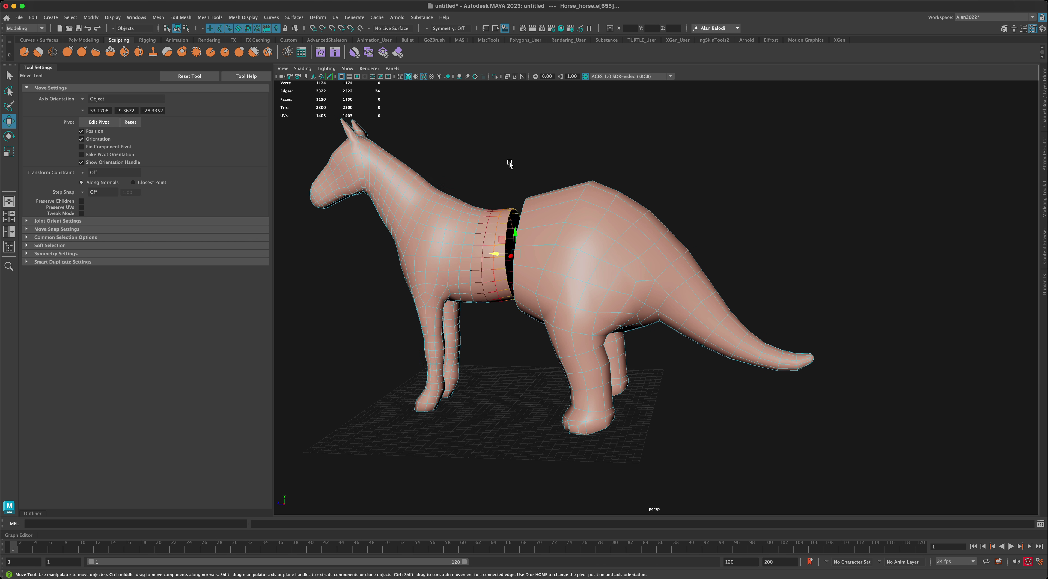
alt+drag(510, 159, 513, 163)
click(9, 154)
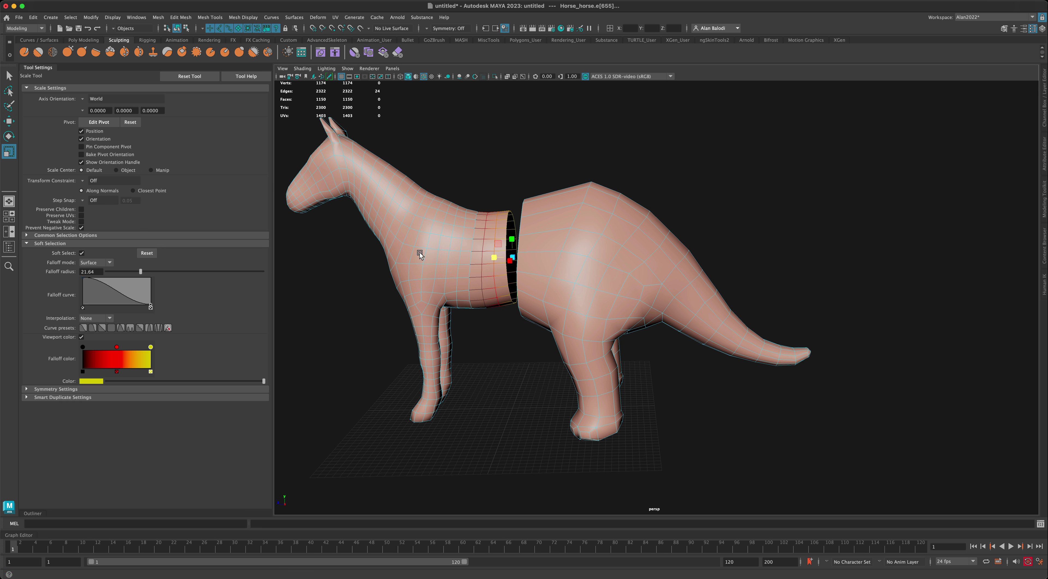
drag(512, 259, 525, 246)
Step: Move the horse's rim toward the Ceratopsia, leaving a narrow gap, and inspect the join from above
mouse_move(475, 317)
alt+mouse_down()
mouse_move(486, 319)
mouse_move(475, 317)
alt+mouse_up()
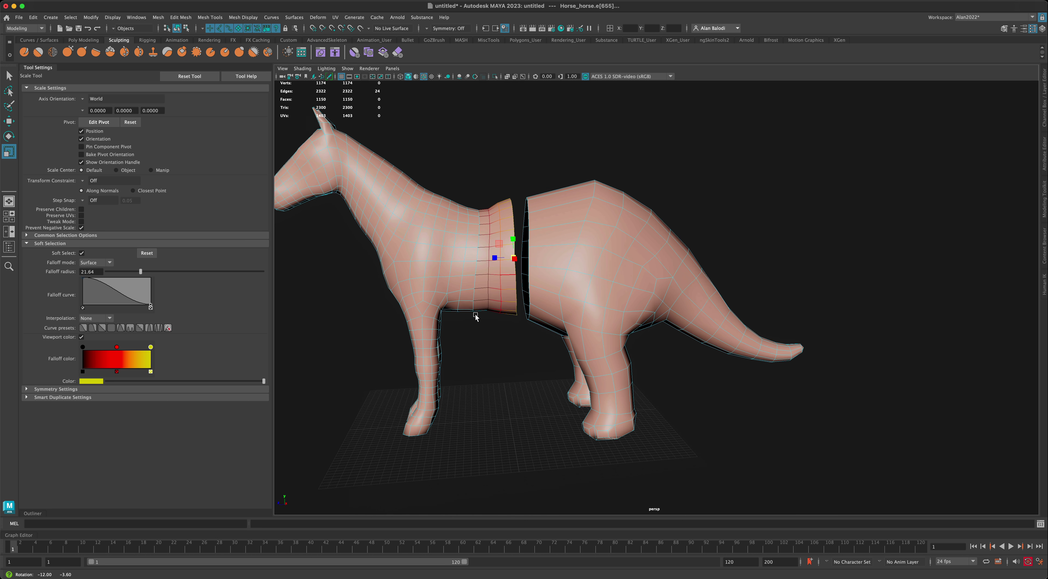
click(9, 121)
drag(493, 258, 494, 262)
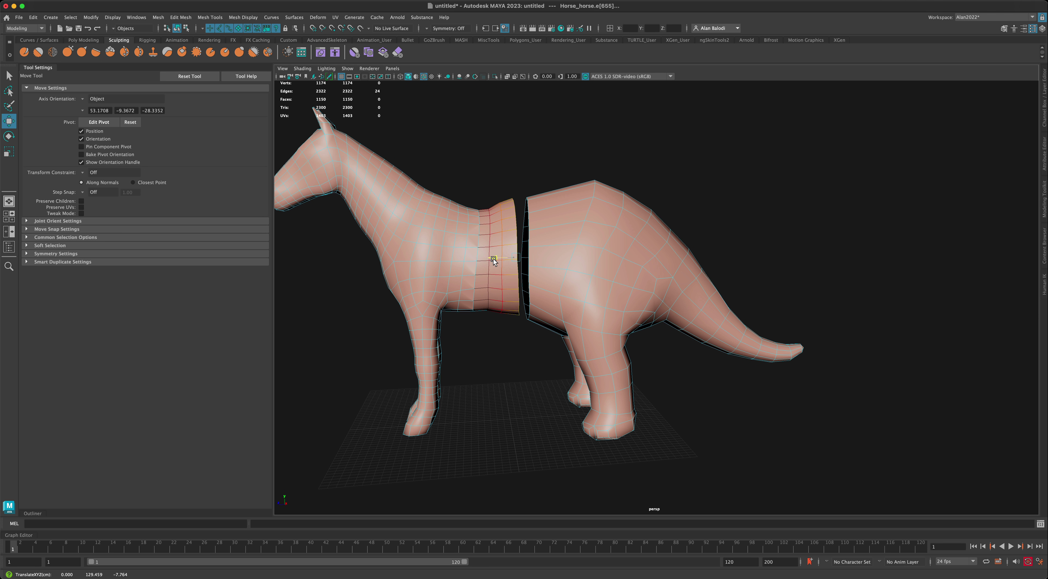
alt+drag(502, 359, 503, 361)
alt+middle_drag(519, 370, 521, 379)
scroll(505, 385, up, 2)
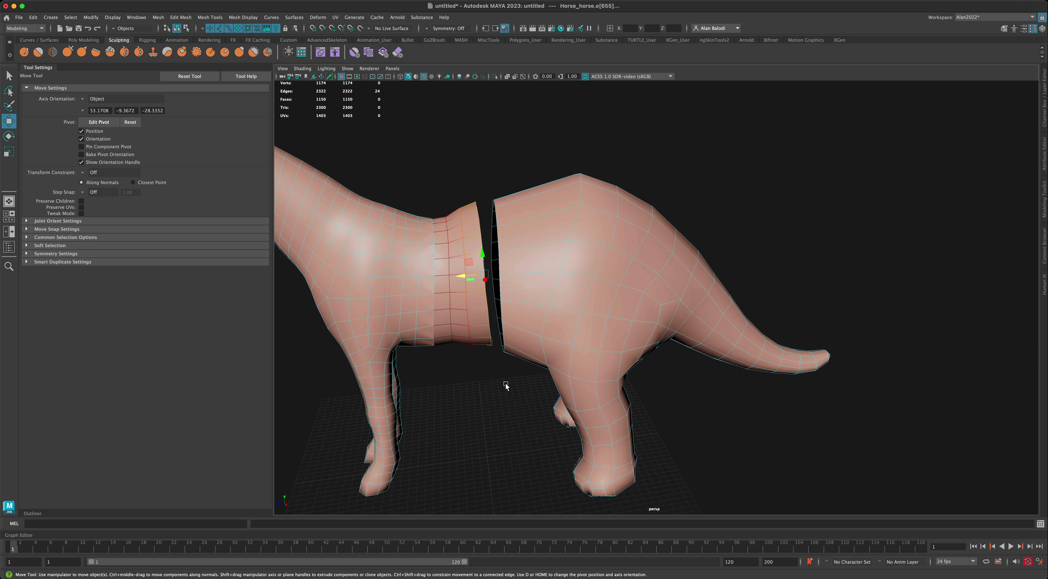
alt+drag(506, 386, 513, 382)
alt+drag(504, 252, 521, 301)
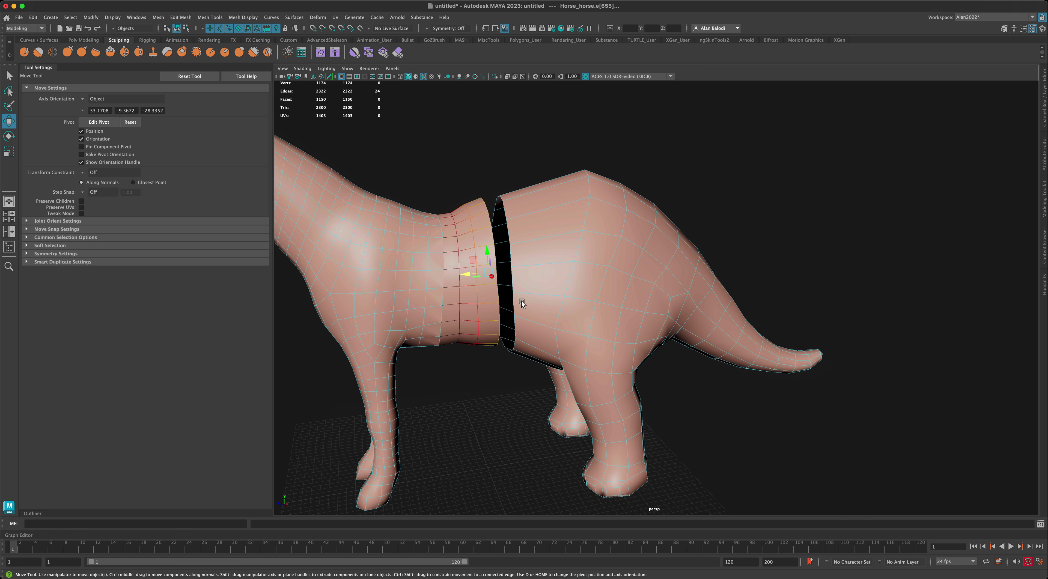
alt+drag(500, 393, 624, 288)
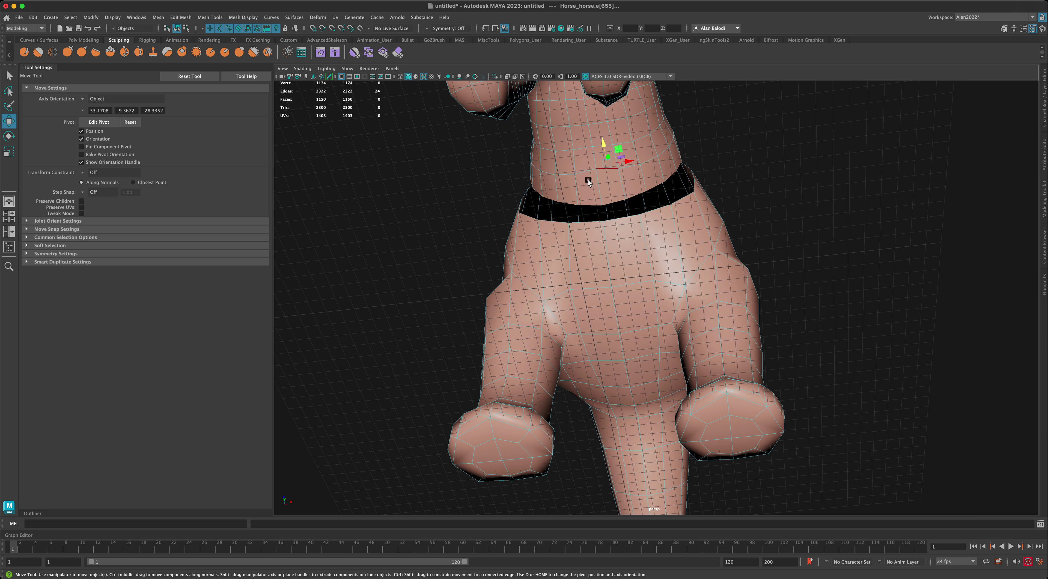
Step: Hide the viewport grid and switch the horse to vertex mode at the neck seam
click(342, 76)
alt+drag(861, 262, 804, 261)
alt+middle_drag(805, 262, 797, 295)
alt+drag(798, 296, 801, 287)
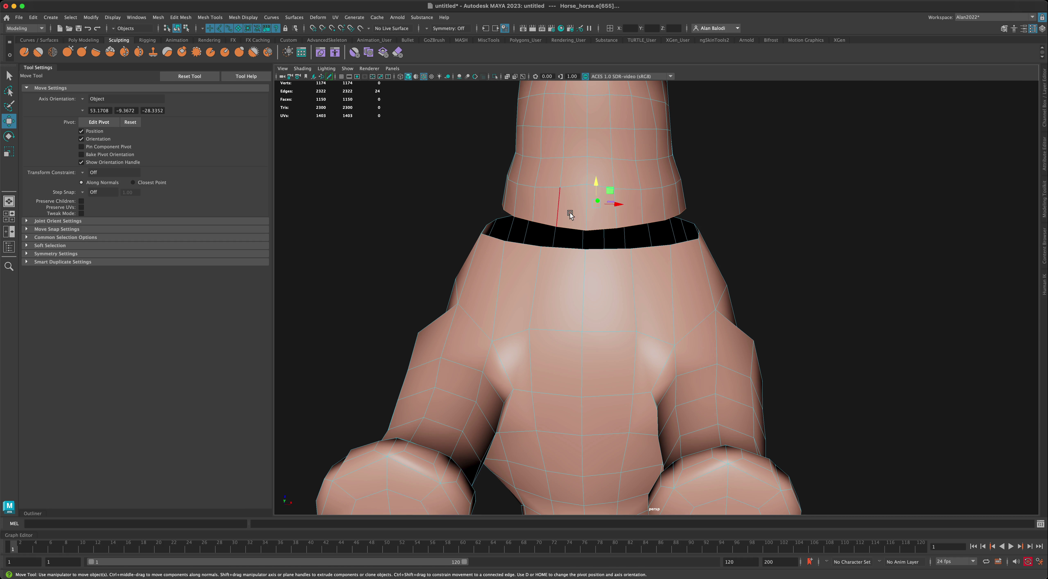
right_drag(569, 215, 522, 215)
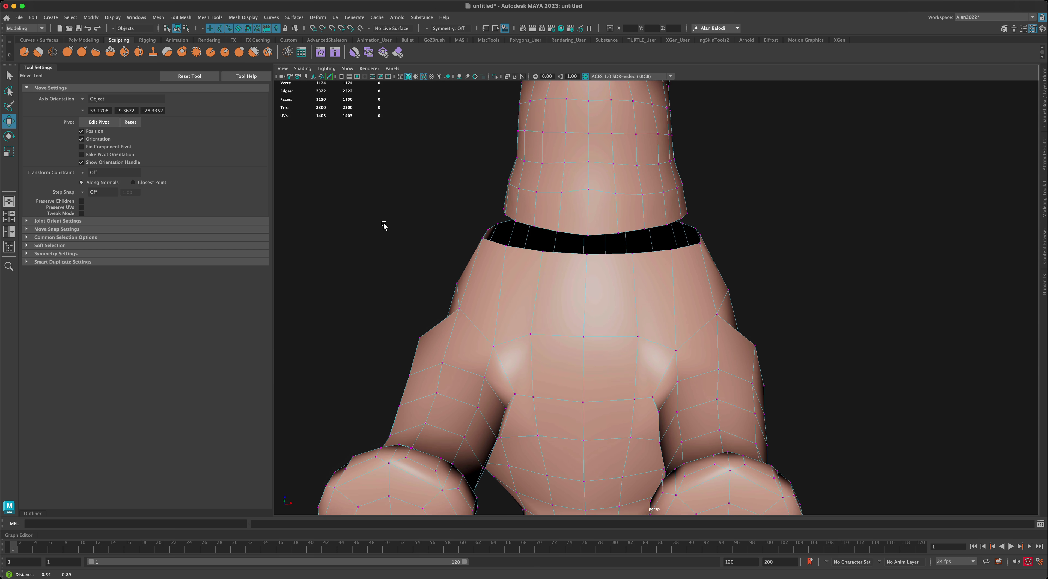
Step: Target Weld stray neck-border vertices, dropping the count from 1174 to 1172
click(83, 41)
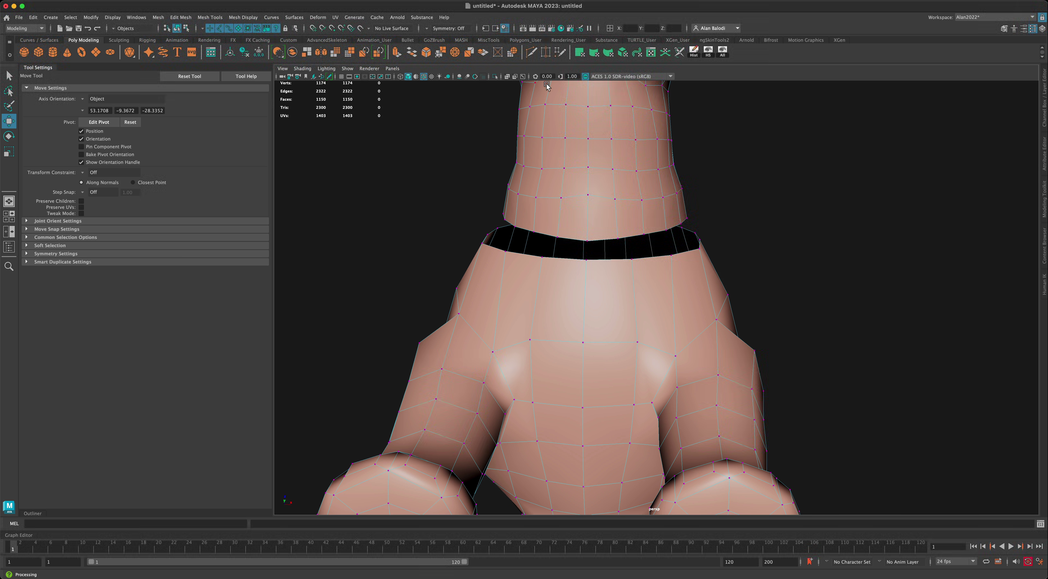
click(545, 53)
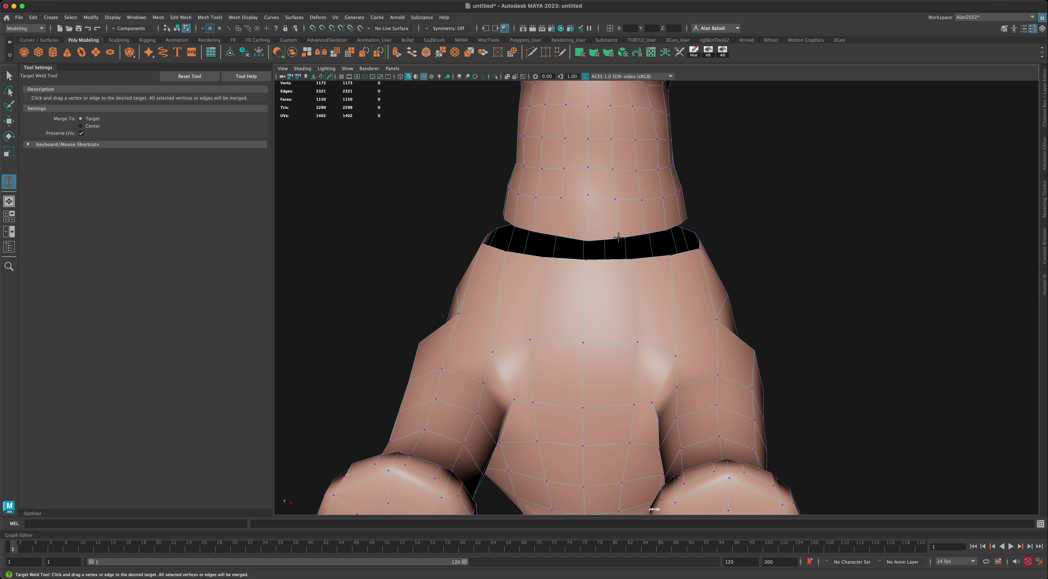
drag(585, 239, 586, 239)
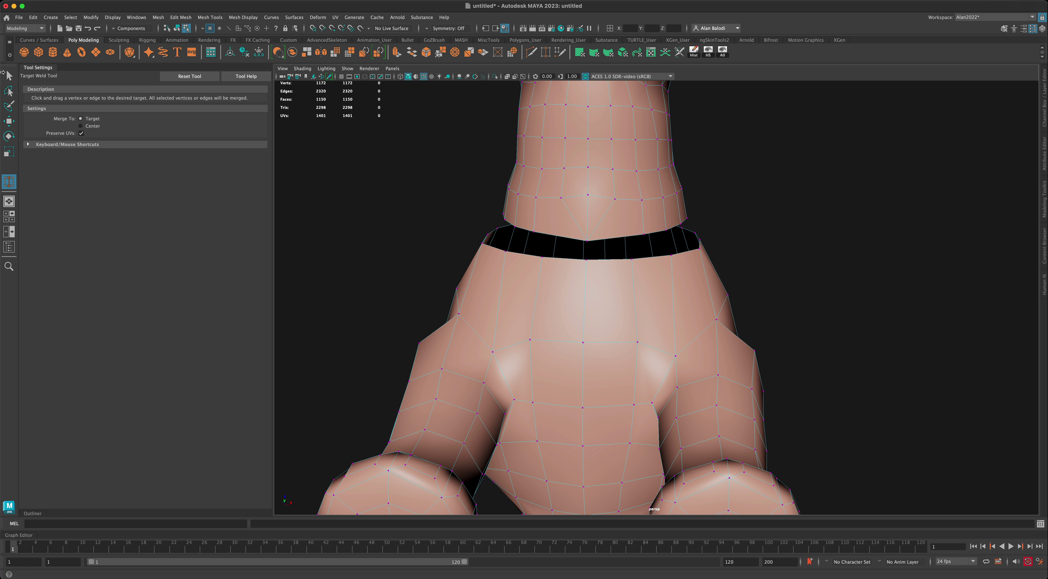
Step: Select the horse's neck border loop and the Ceratopsia's front border loop to compare edge counts
key(q)
right_drag(565, 210, 563, 184)
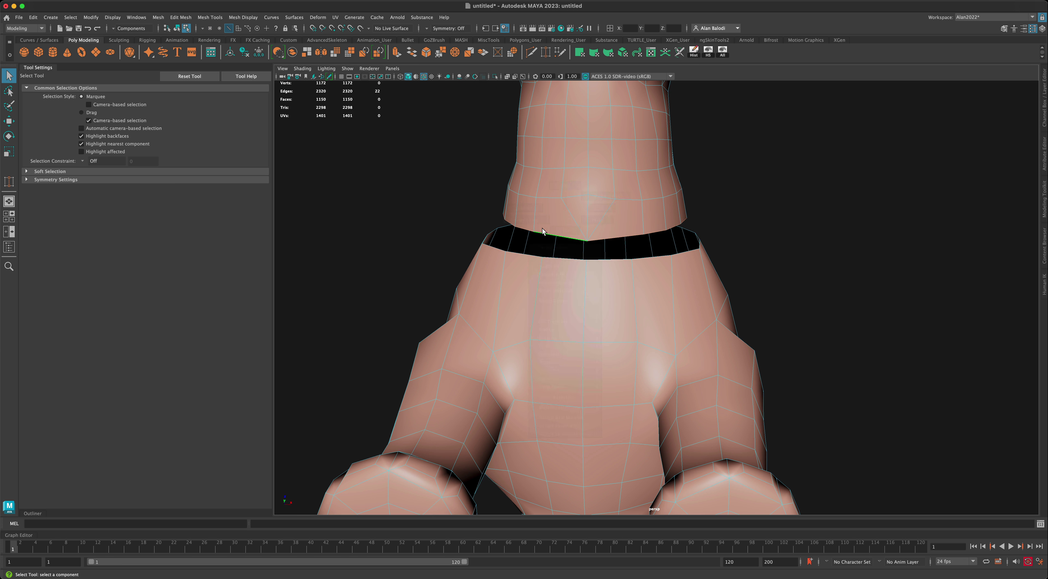
double_click(542, 228)
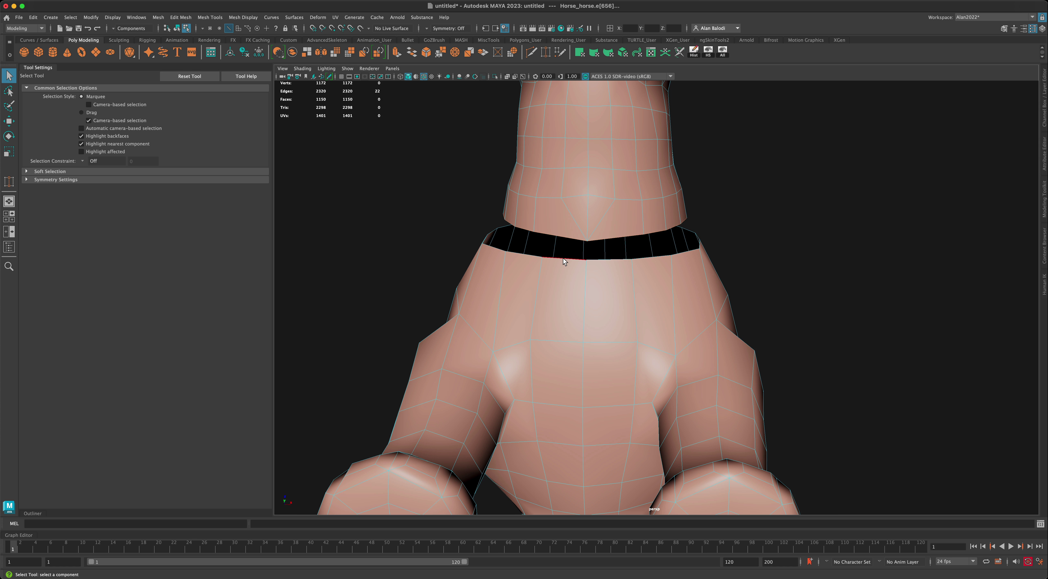
double_click(593, 272)
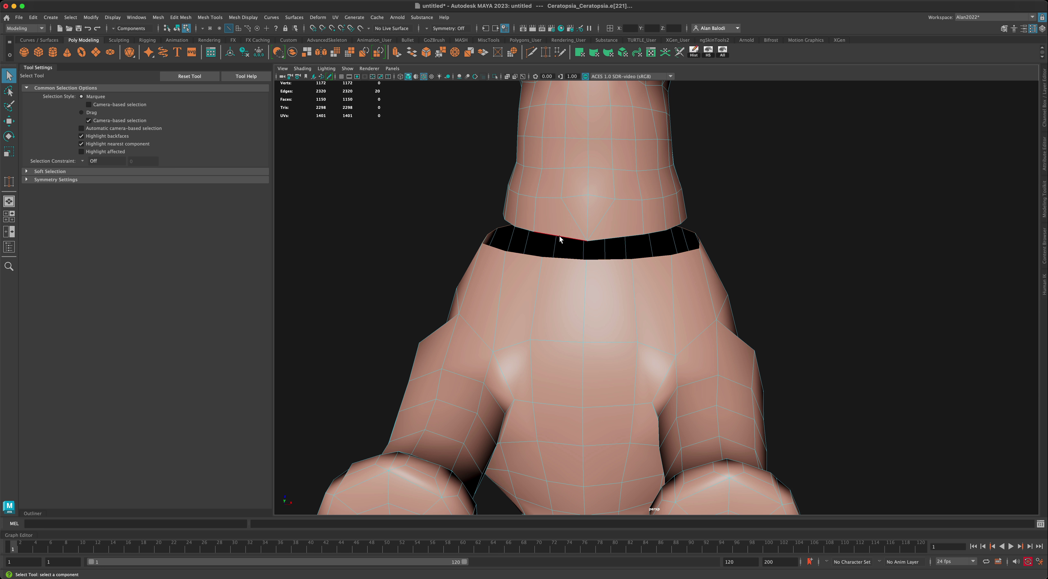
Step: Set Symmetry to Object X and Target Weld mirrored neck-border vertices down to 1170
right_drag(553, 221, 527, 226)
alt+drag(461, 215, 488, 216)
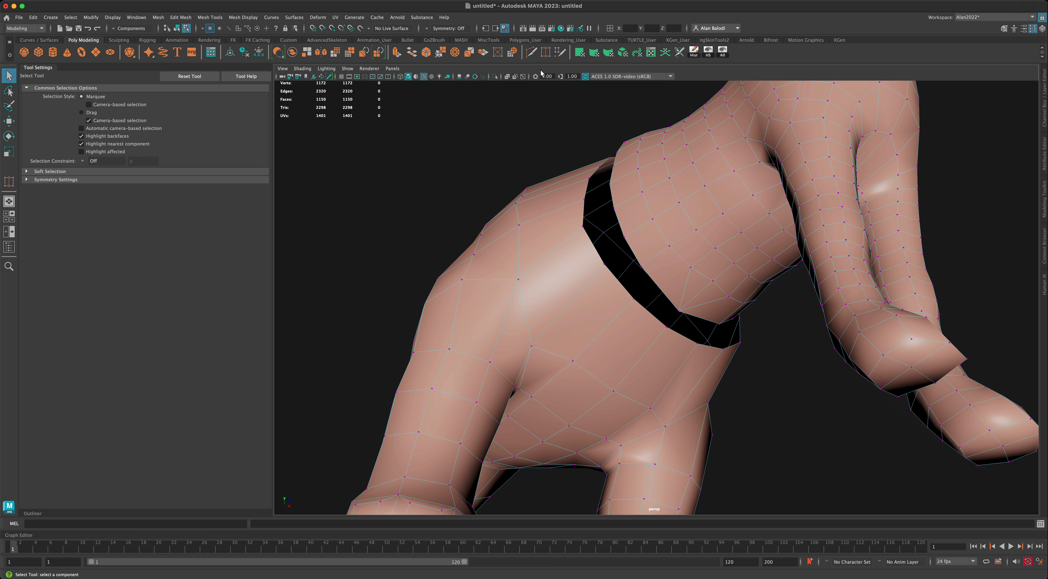
click(546, 55)
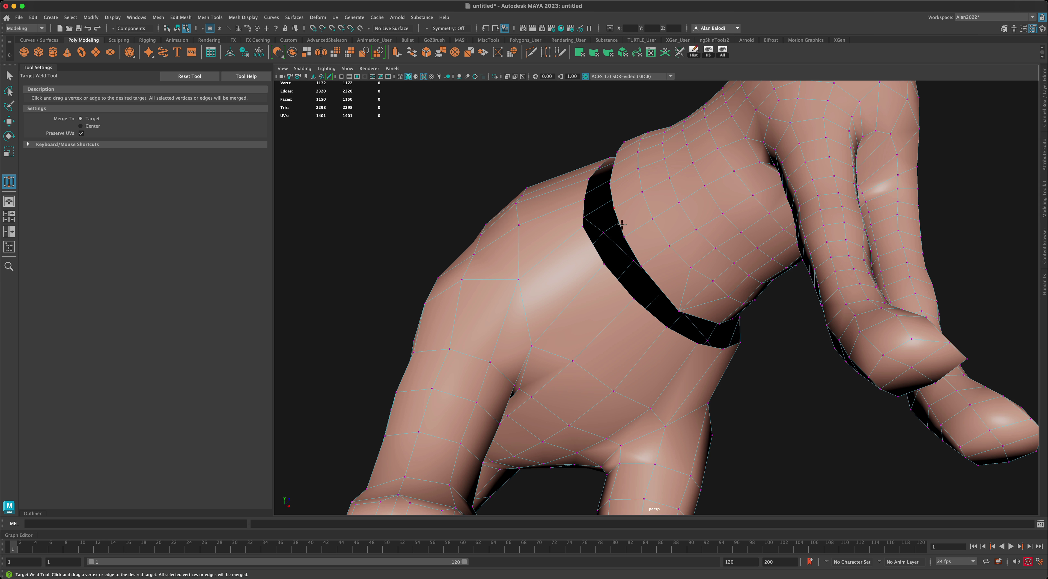
alt+drag(703, 264, 684, 260)
key(super+z)
alt+drag(389, 204, 521, 184)
click(431, 29)
click(446, 40)
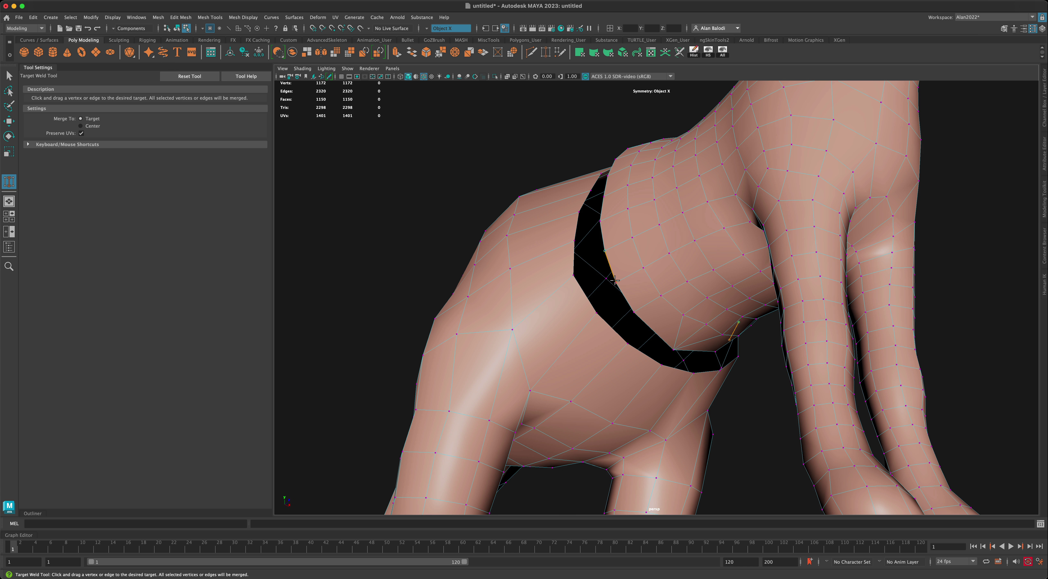
mouse_move(614, 280)
mouse_down()
mouse_move(658, 270)
mouse_move(602, 272)
mouse_up()
Step: Reselect both border loops to confirm each has 20 edges, then return to object mode
key(q)
right_drag(488, 231, 491, 212)
double_click(581, 272)
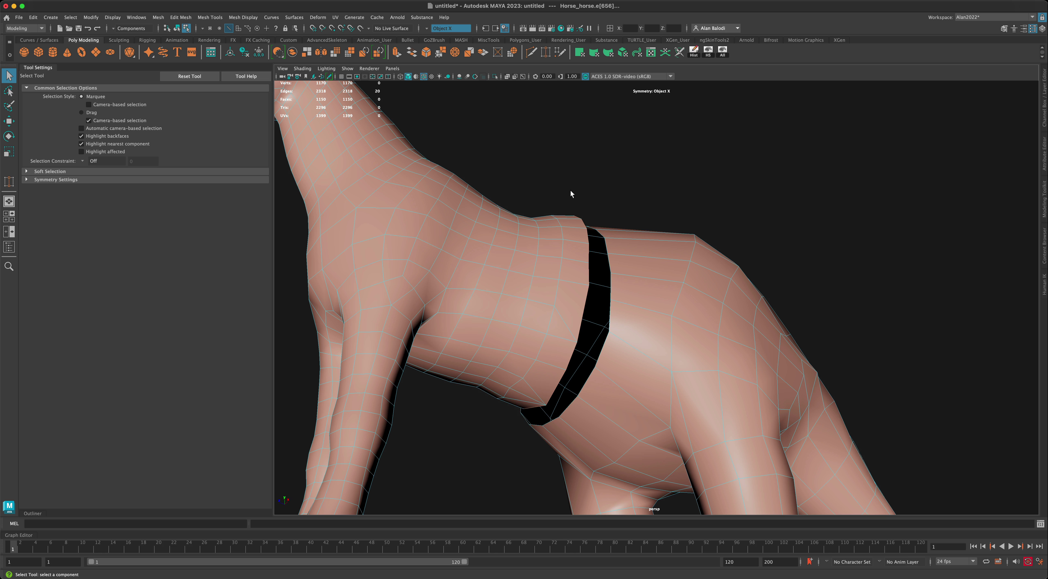
alt+drag(571, 191, 471, 171)
double_click(594, 262)
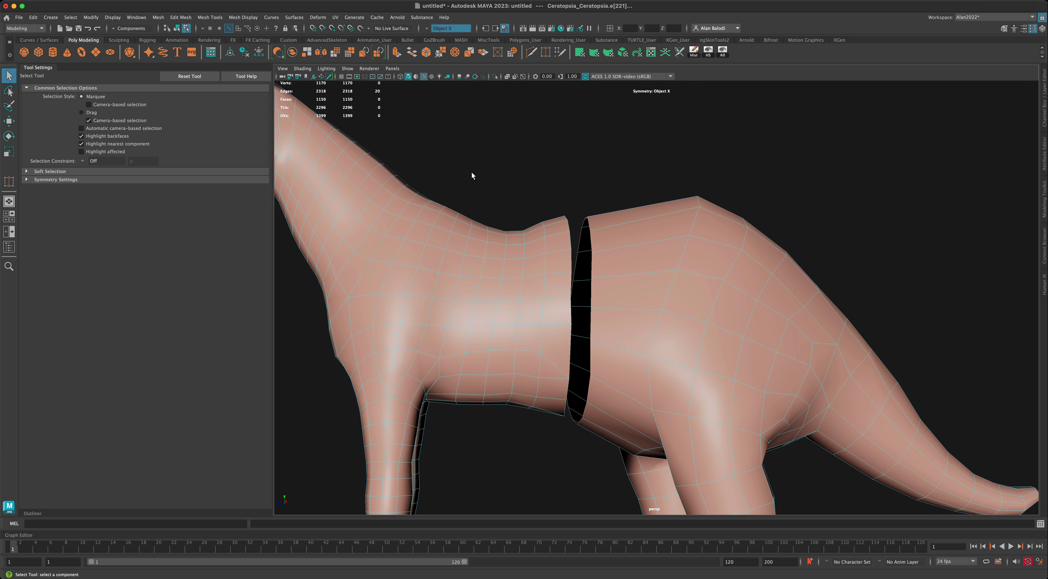
right_drag(627, 244, 663, 233)
Step: Select the Ceratopsia back and horse front, then Combine them into the mesh Ceratopsia_Ceratopsia1
alt+drag(612, 186, 578, 432)
click(589, 320)
scroll(575, 424, down, 3)
mouse_move(543, 400)
alt+mouse_down()
mouse_move(555, 406)
mouse_move(548, 398)
alt+mouse_up()
click(538, 261)
alt+drag(539, 261, 327, 150)
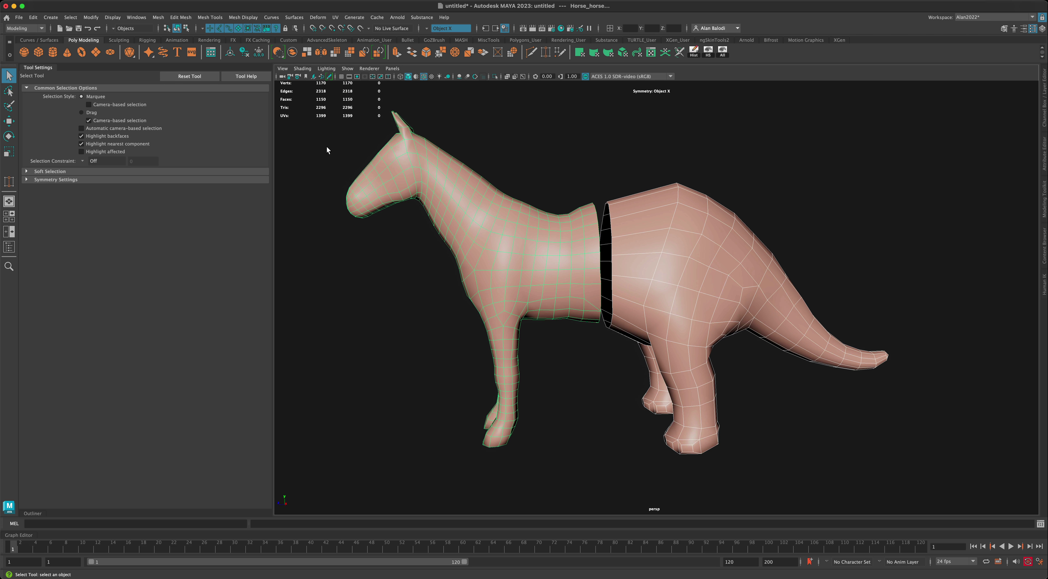
click(292, 52)
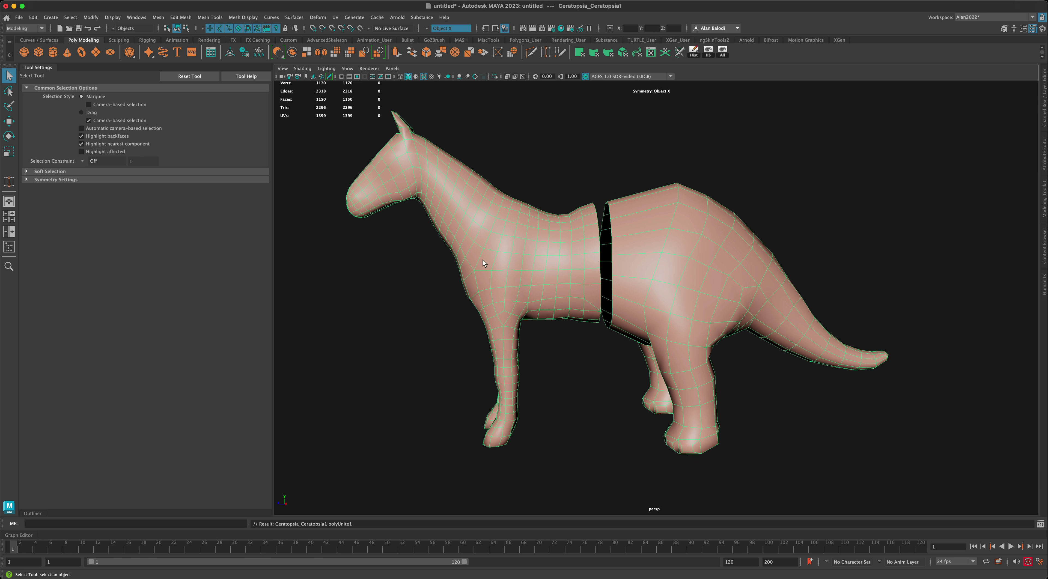
alt+drag(594, 342, 561, 369)
Step: Select the two border edge loops on either side of the neck gap
alt+drag(557, 295, 542, 249)
right_drag(541, 249, 541, 227)
double_click(554, 235)
alt+drag(543, 386, 576, 334)
shift+double_click(572, 331)
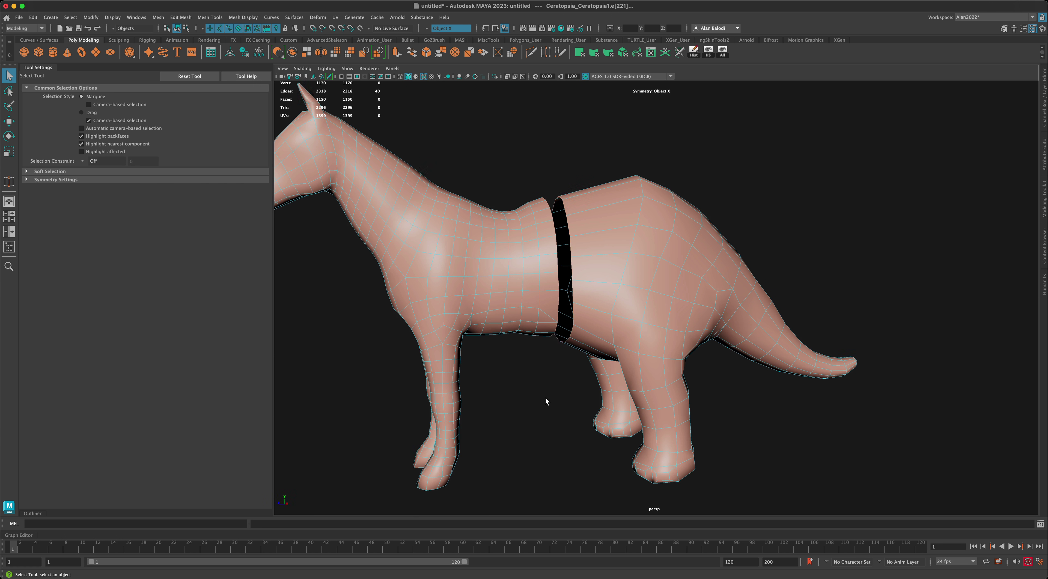
alt+drag(545, 401, 541, 399)
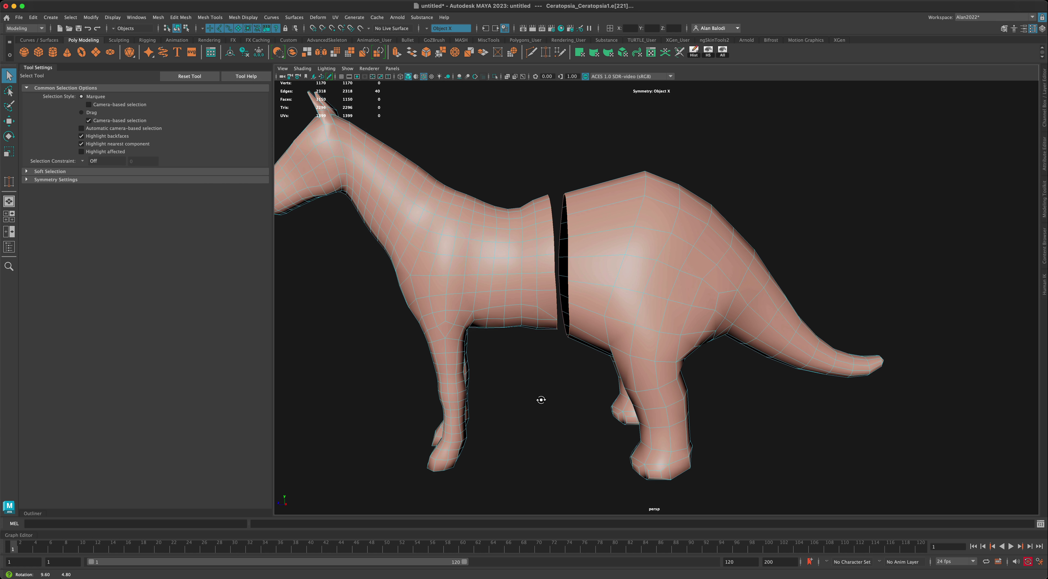
Step: Bridge the two loops across the gap, leaving Divisions at 0 and Twist at 0
click(412, 53)
mouse_move(509, 130)
alt+mouse_down()
mouse_move(531, 136)
mouse_move(522, 116)
mouse_move(573, 114)
mouse_move(593, 133)
mouse_move(515, 129)
mouse_move(512, 144)
mouse_move(519, 131)
alt+mouse_up()
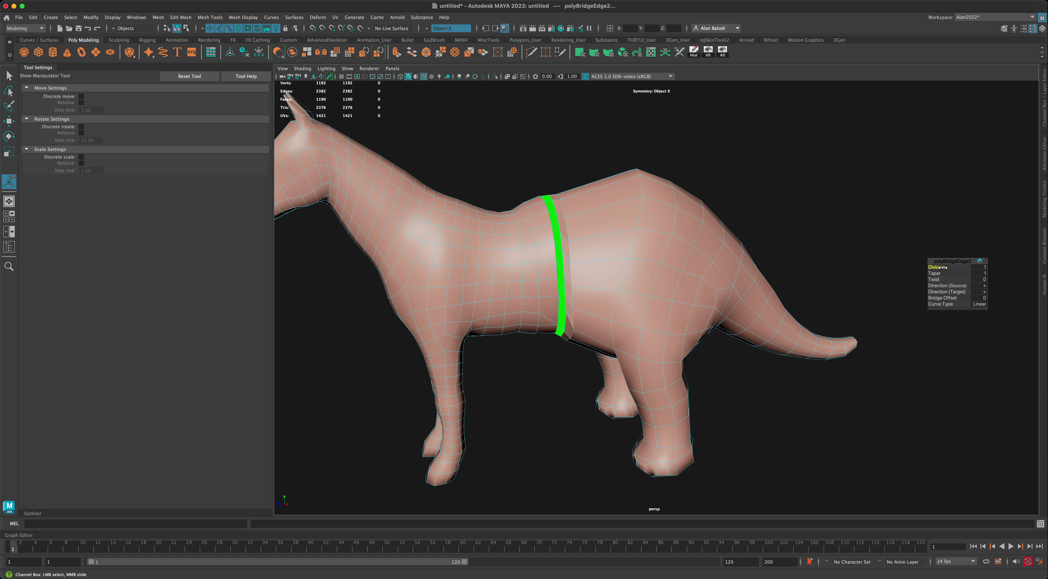
drag(941, 267, 943, 267)
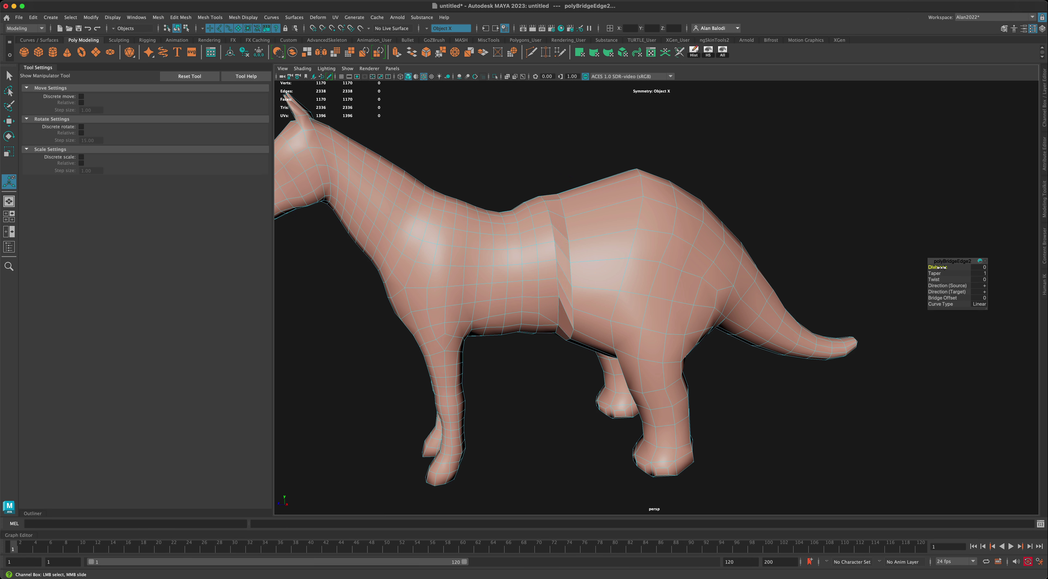
drag(943, 268, 935, 279)
key(ctrl+z)
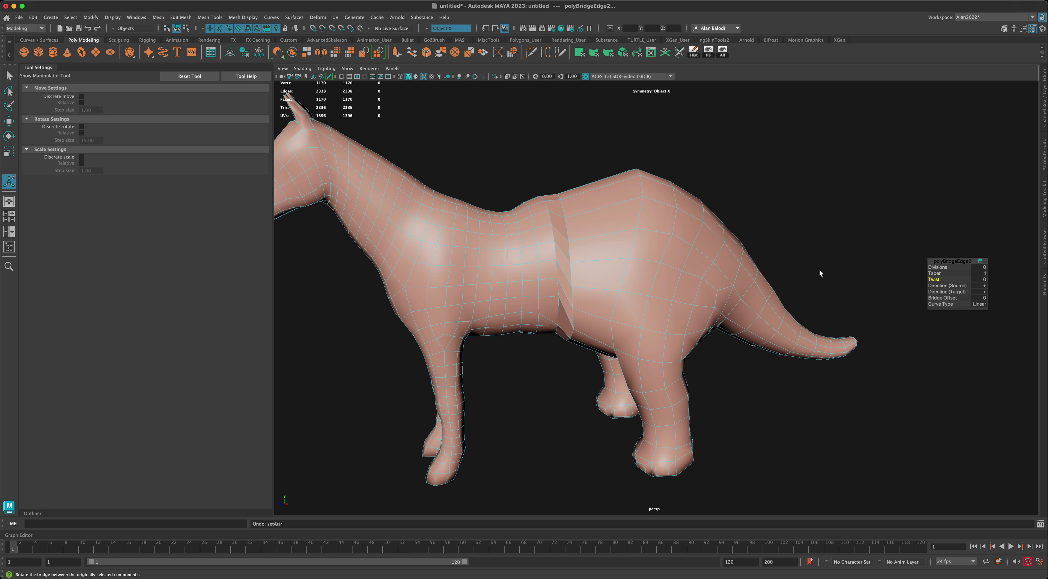
Step: Put the combined horse–Ceratopsia mesh back in Object Mode and show the Sculpting shelf
click(9, 76)
right_click(660, 199)
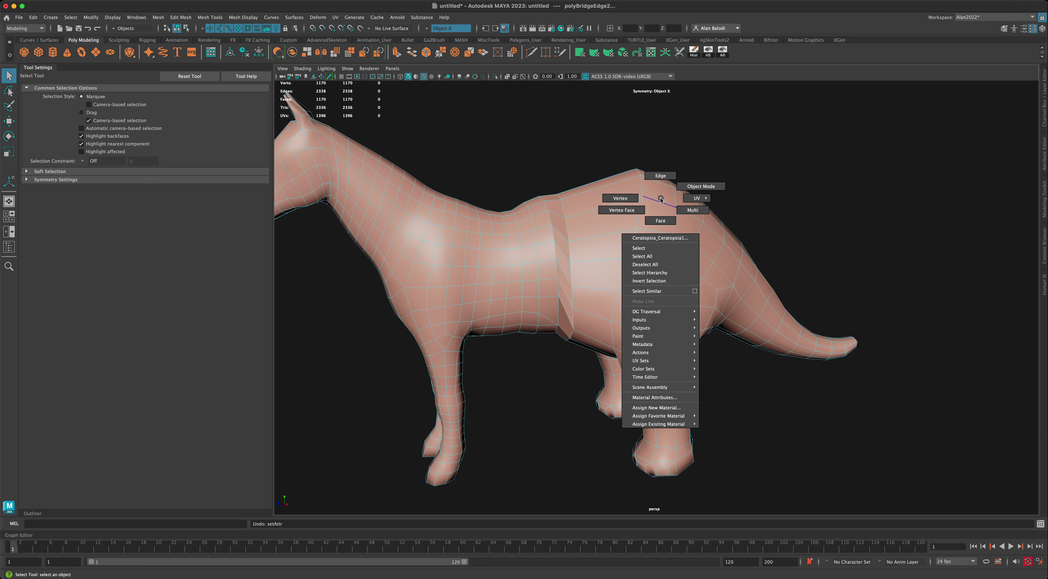
click(726, 186)
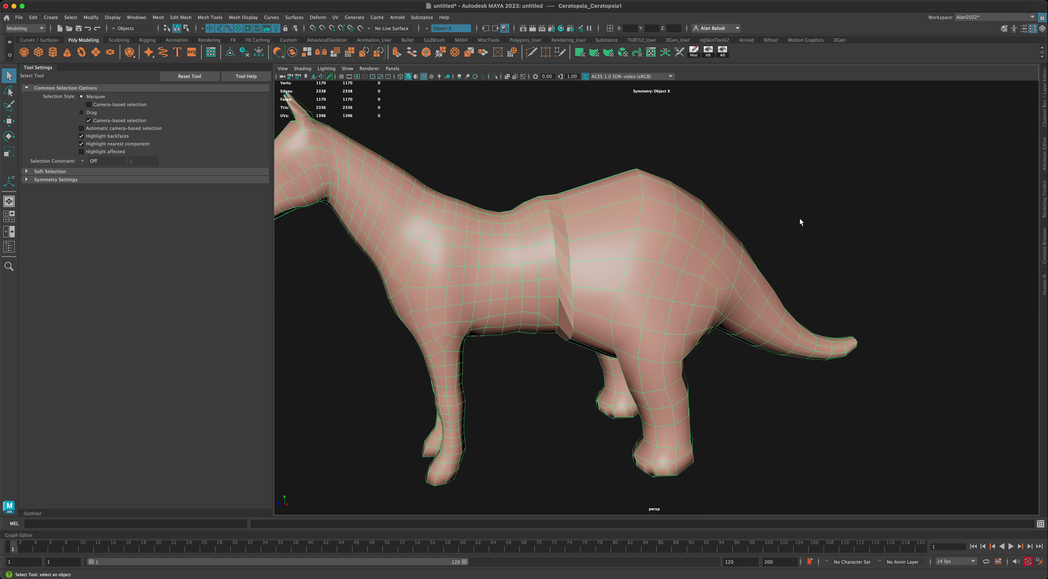
alt+drag(547, 237, 552, 367)
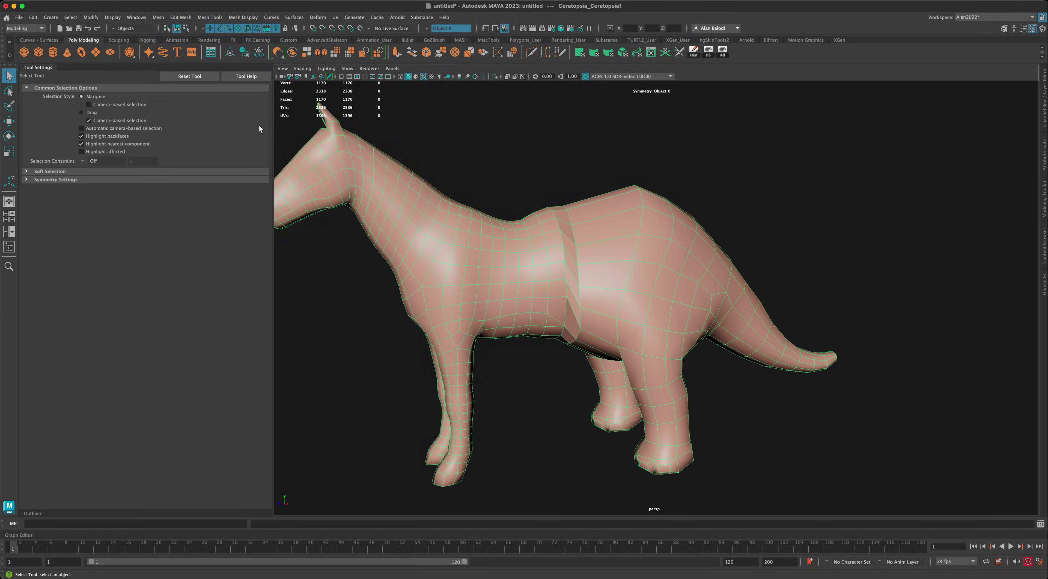
click(124, 41)
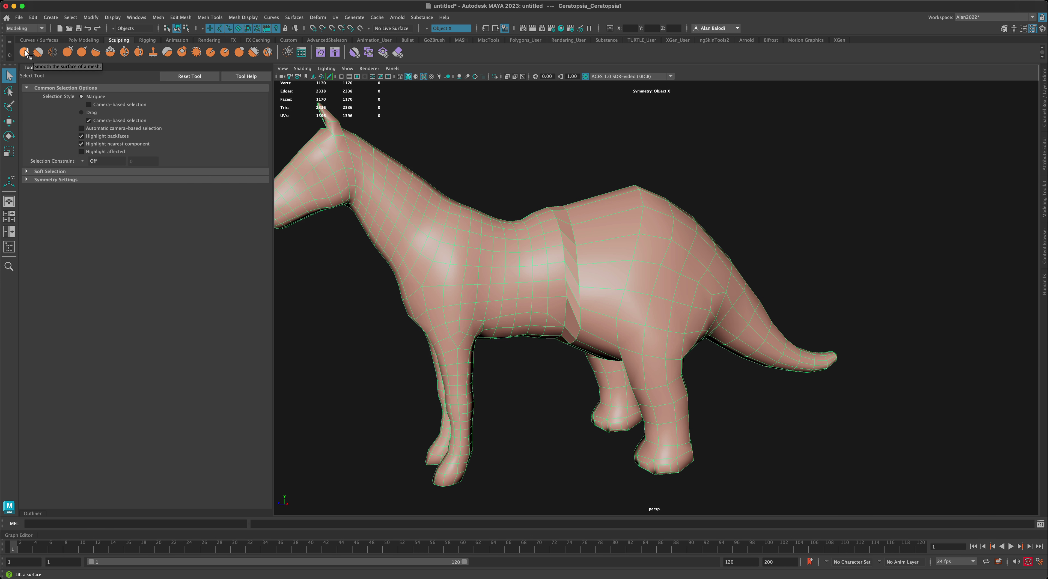
Step: Set up the Smooth sculpt brush with size about 30 and Object X symmetry
click(38, 53)
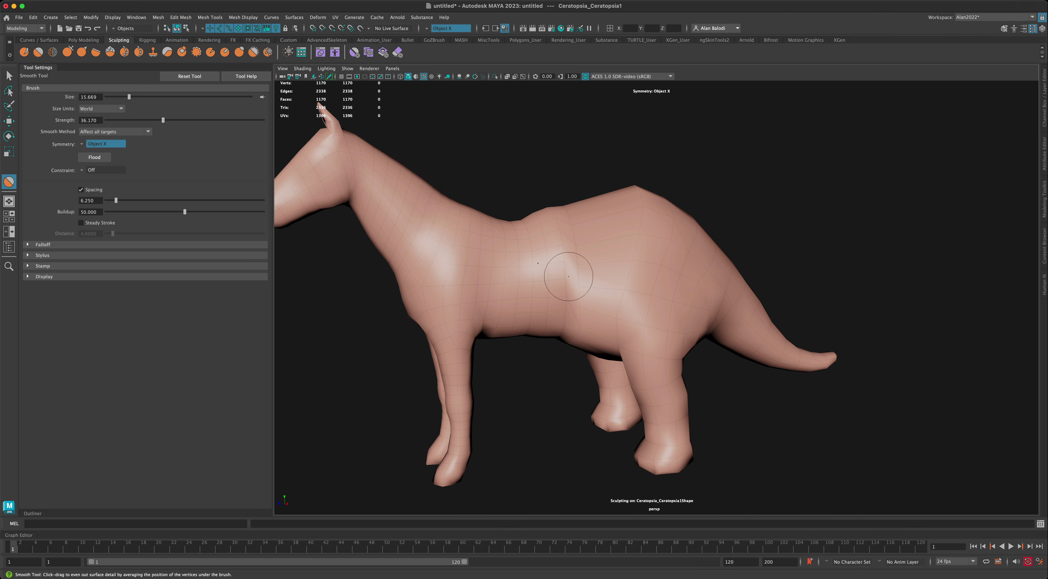
key(b)
drag(568, 276, 591, 276)
click(426, 28)
click(445, 41)
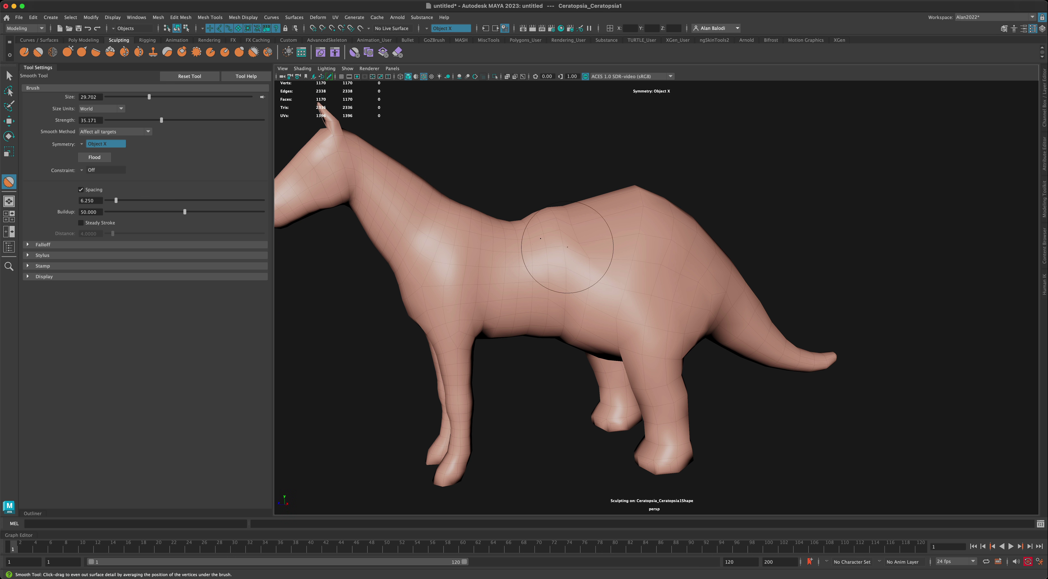
Step: Smooth the belly edge and the back hump, then deselect the mesh
mouse_move(561, 253)
alt+mouse_down()
mouse_move(557, 276)
mouse_move(548, 244)
mouse_move(611, 252)
mouse_move(585, 271)
mouse_move(576, 253)
alt+mouse_up()
mouse_move(547, 321)
mouse_down()
mouse_move(539, 285)
mouse_move(582, 266)
mouse_move(562, 290)
mouse_up()
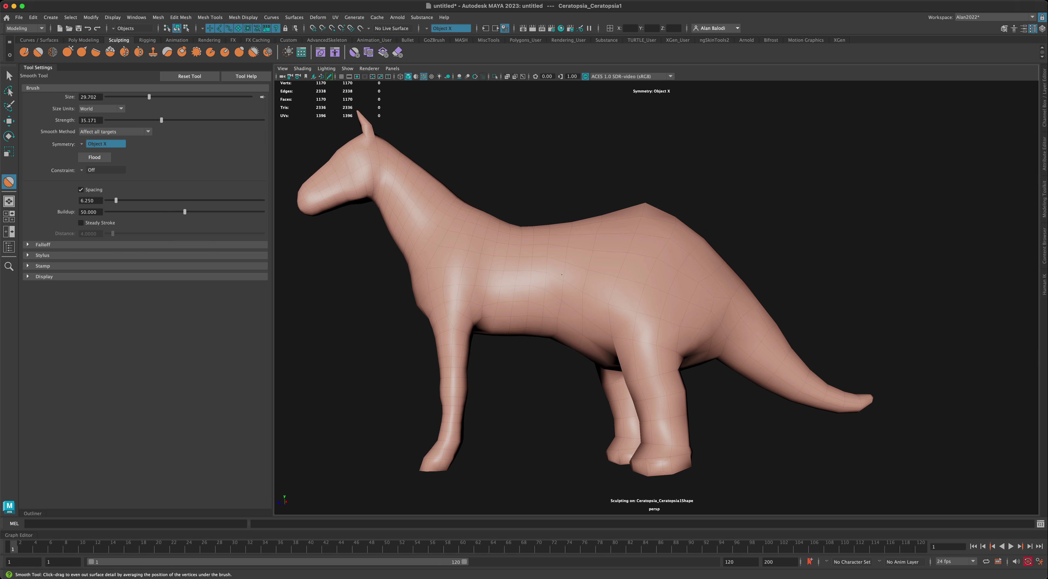
scroll(561, 257, up, 3)
alt+drag(621, 234, 596, 234)
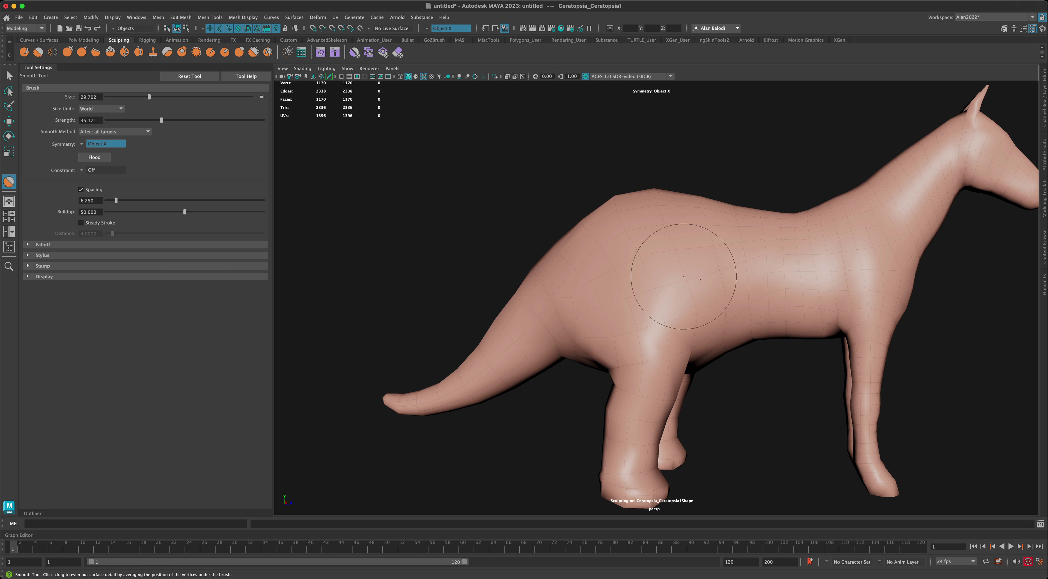
alt+drag(683, 269, 613, 294)
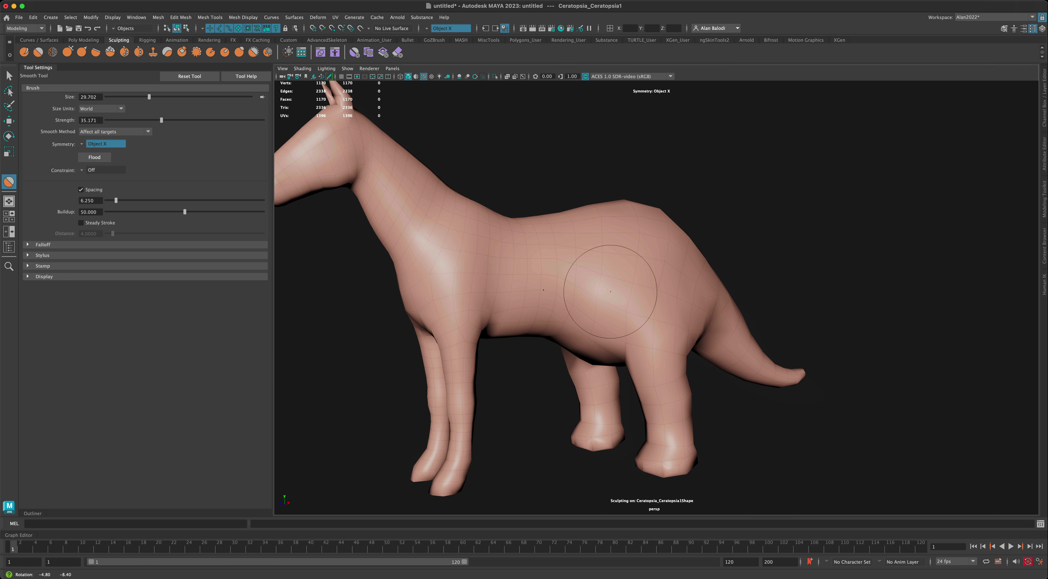
alt+drag(550, 325, 564, 307)
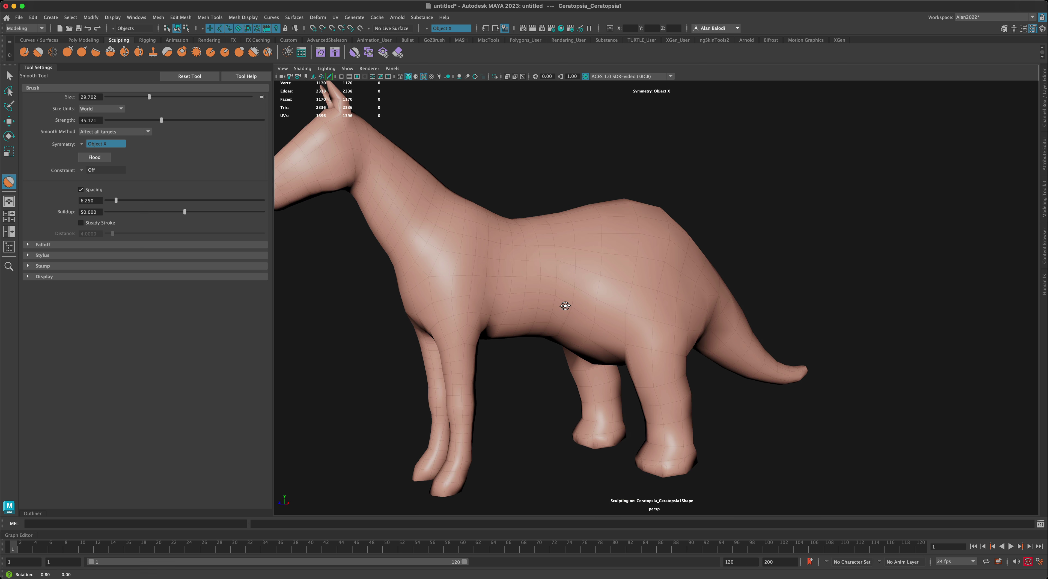
scroll(564, 308, down, 3)
alt+middle_drag(552, 403, 559, 411)
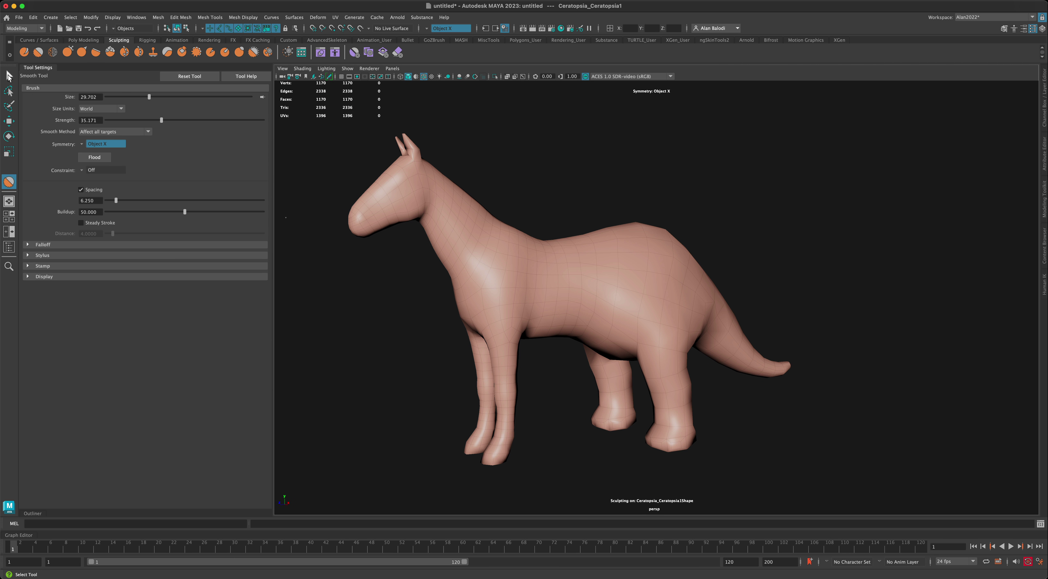
click(8, 75)
click(330, 304)
alt+drag(375, 346, 568, 381)
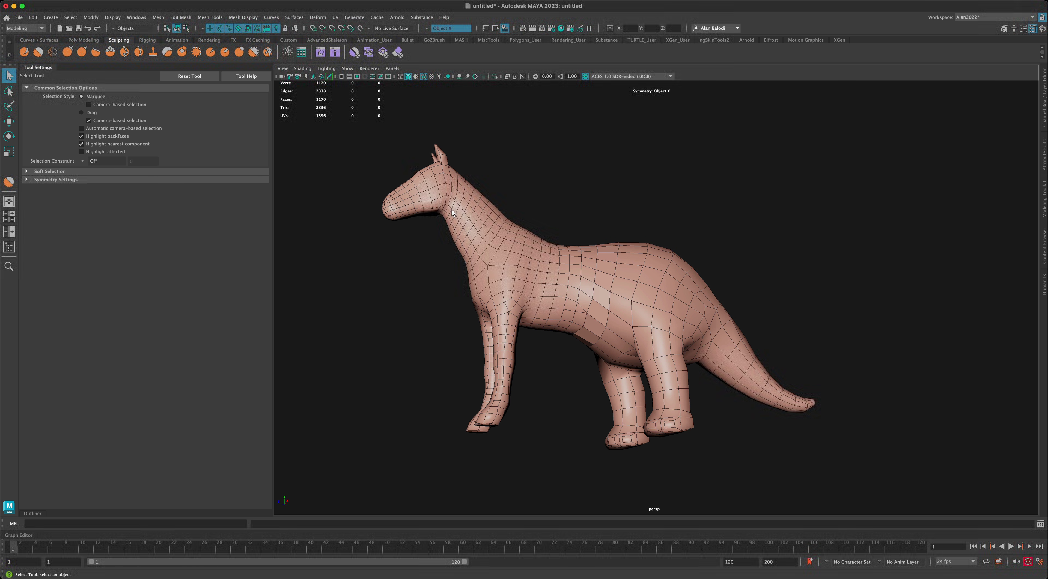
Step: Apply Mesh Display > Soften Edge to the hybrid mesh, then deselect it to check the shading
click(561, 253)
alt+drag(561, 254, 541, 203)
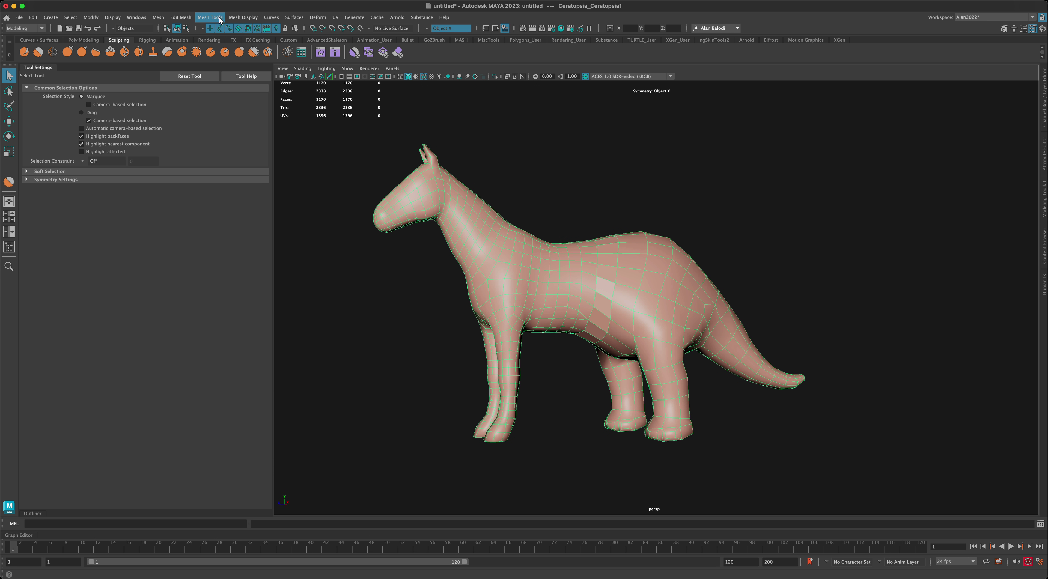
click(230, 18)
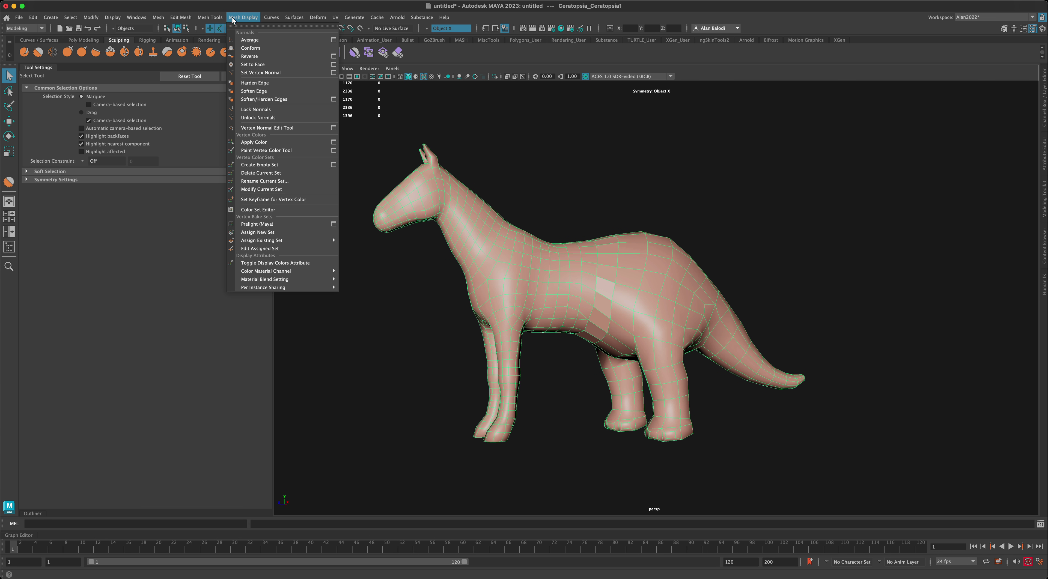
click(253, 91)
click(626, 189)
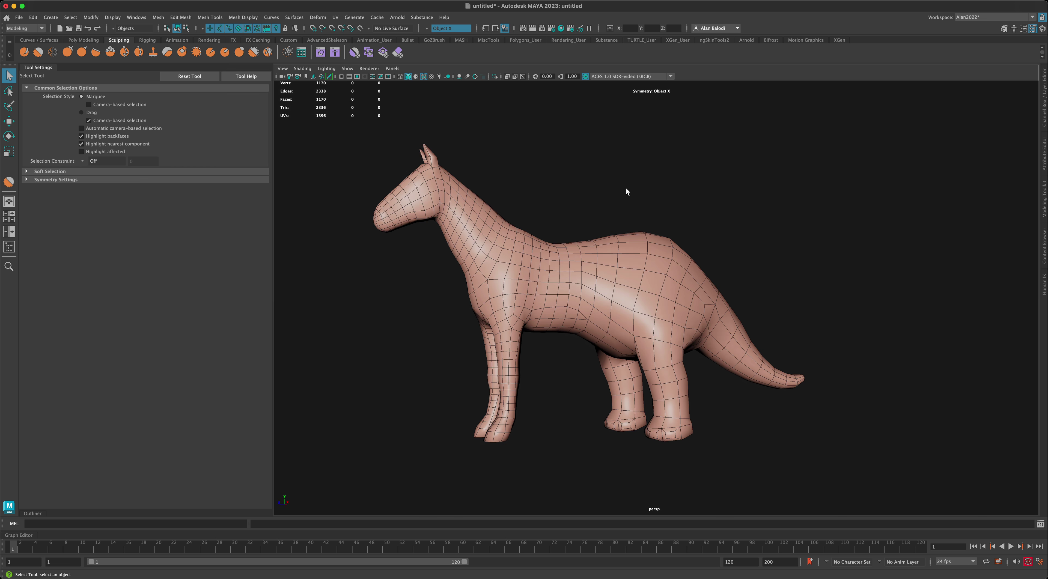
mouse_move(626, 190)
alt+mouse_down()
mouse_move(613, 191)
mouse_move(636, 191)
mouse_move(629, 196)
alt+mouse_up()
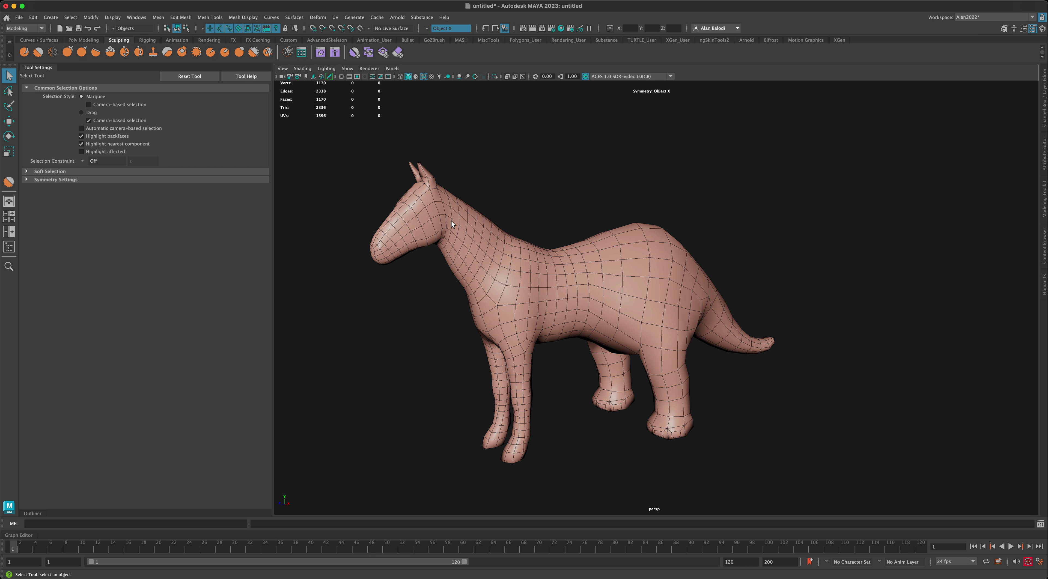
Step: Assign a new Phong material to the hybrid animal mesh
right_click(615, 277)
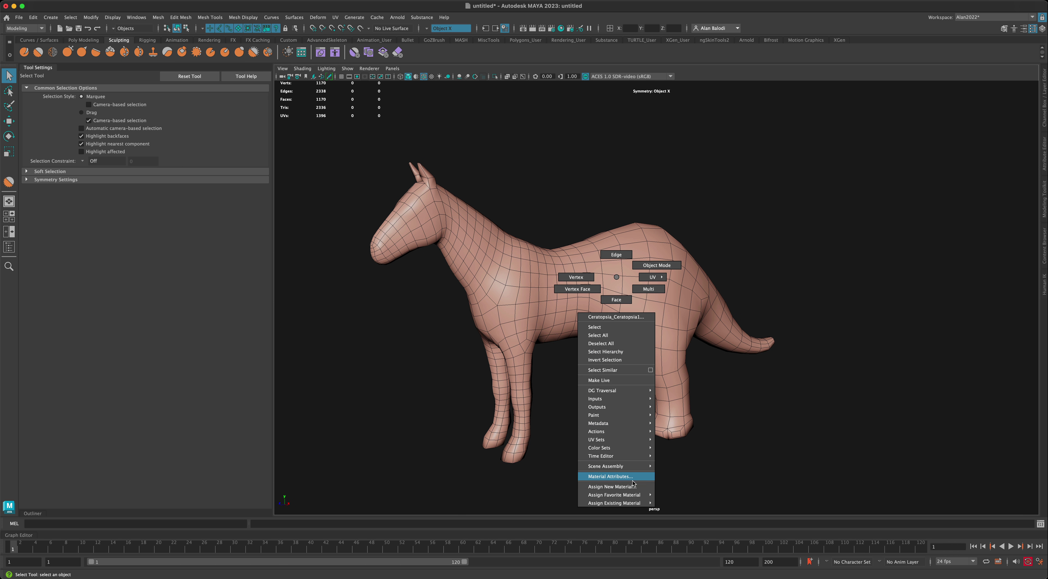
mouse_move(631, 494)
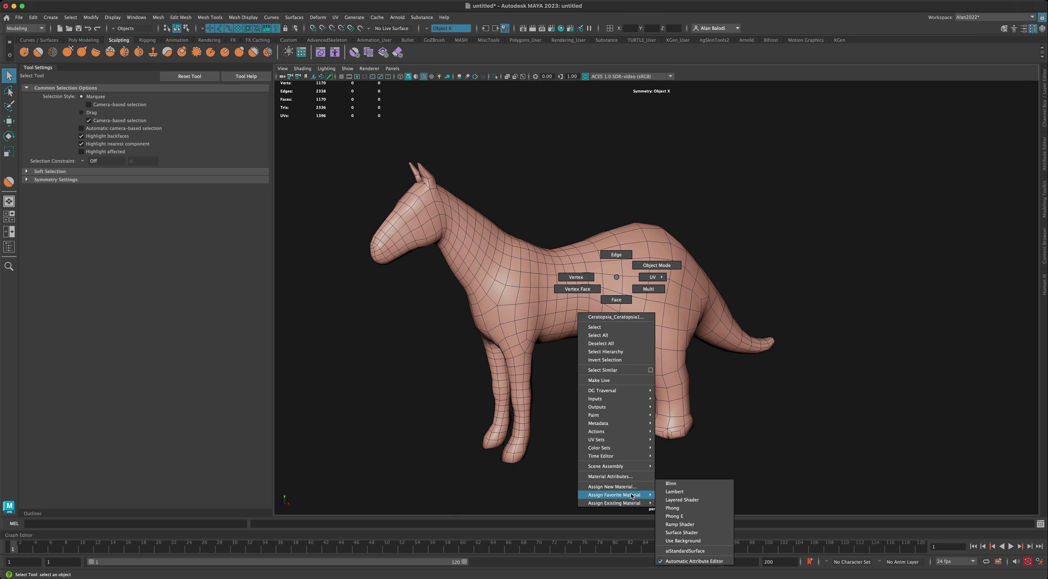
click(691, 506)
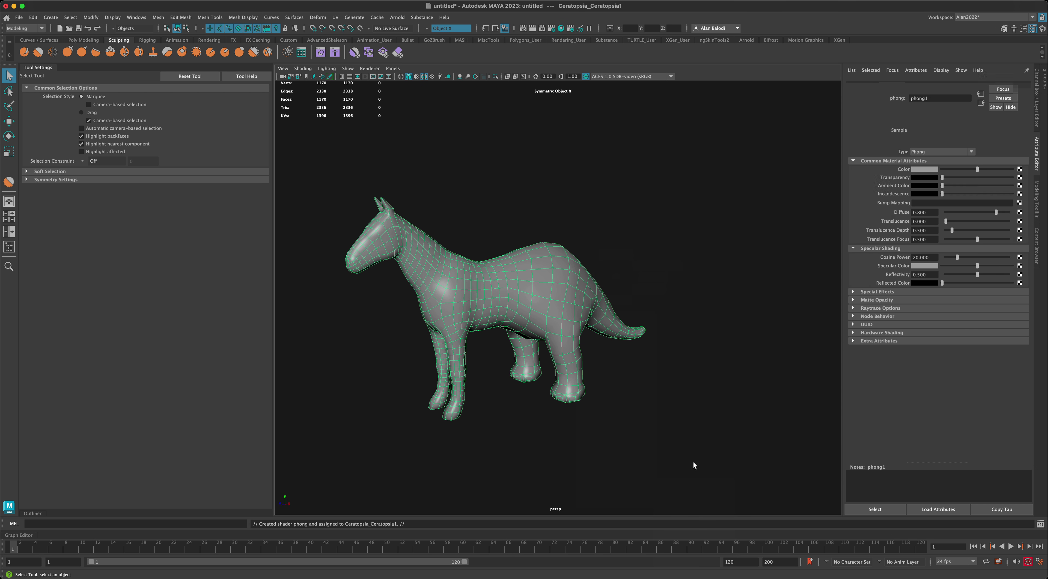
Step: Set phong1's colour to a muted blue-teal (H 198.116, S 0.314, V 0.578)
right_click(553, 294)
click(551, 492)
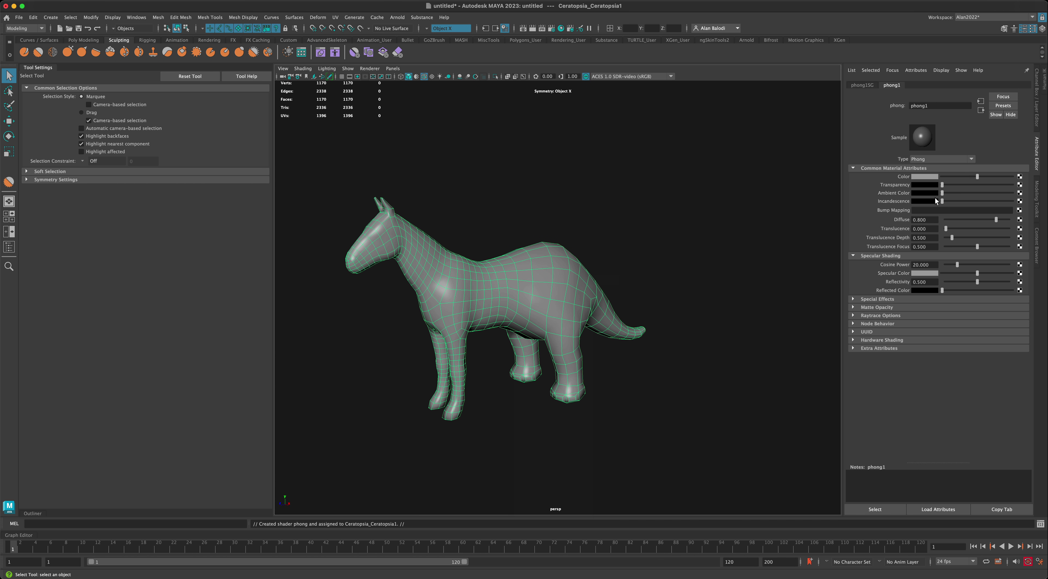
mouse_move(989, 179)
mouse_down()
mouse_move(1009, 179)
mouse_move(980, 178)
mouse_up()
click(932, 177)
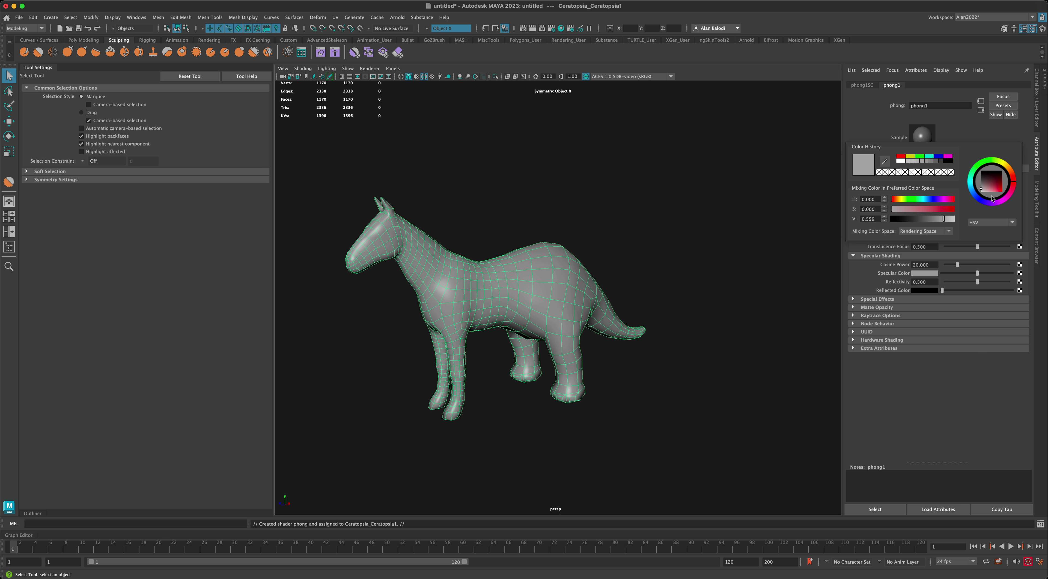
click(977, 195)
click(988, 189)
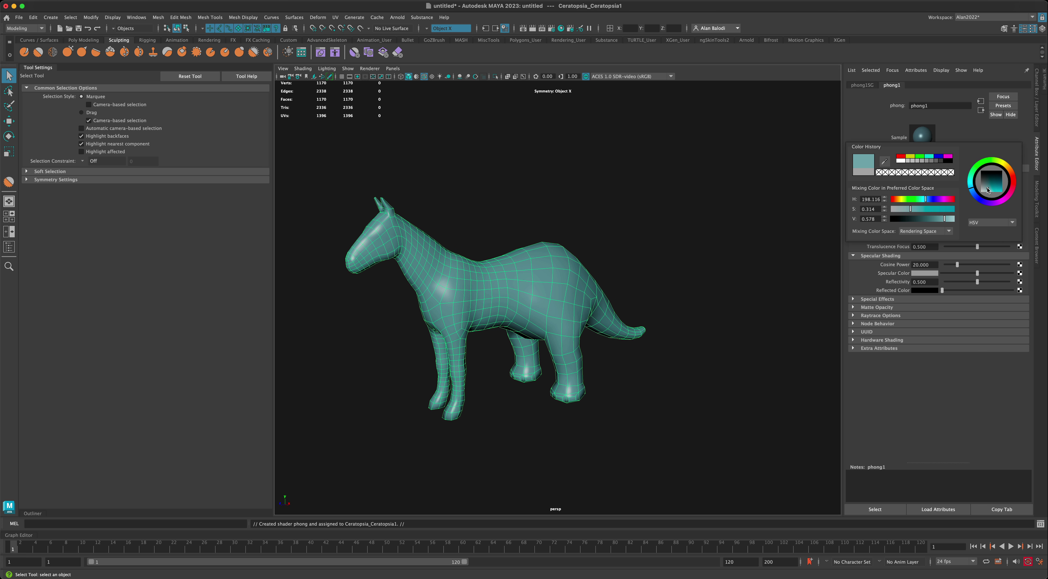
click(670, 308)
alt+drag(670, 309, 523, 299)
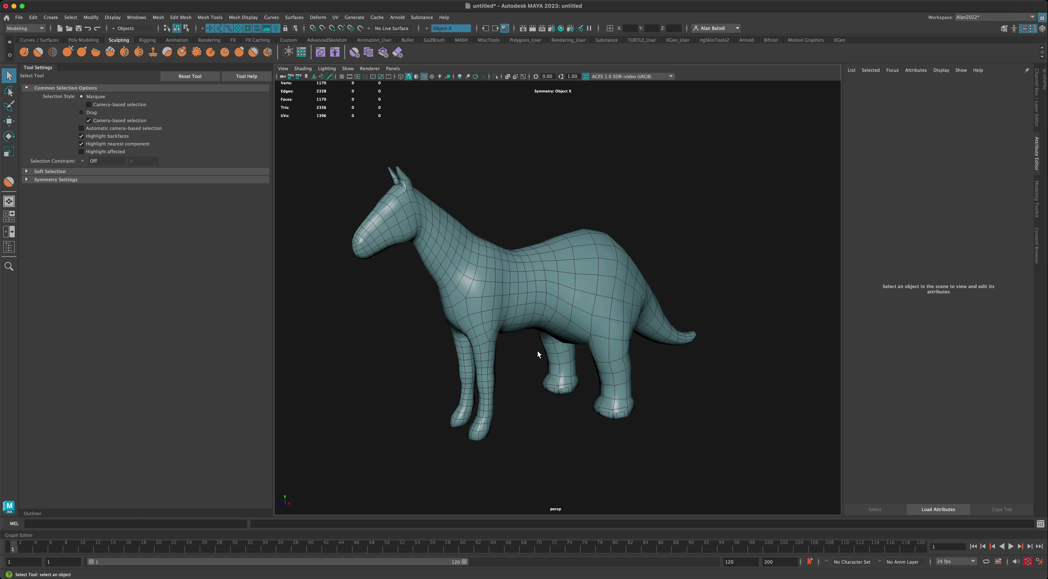
alt+drag(537, 352, 561, 332)
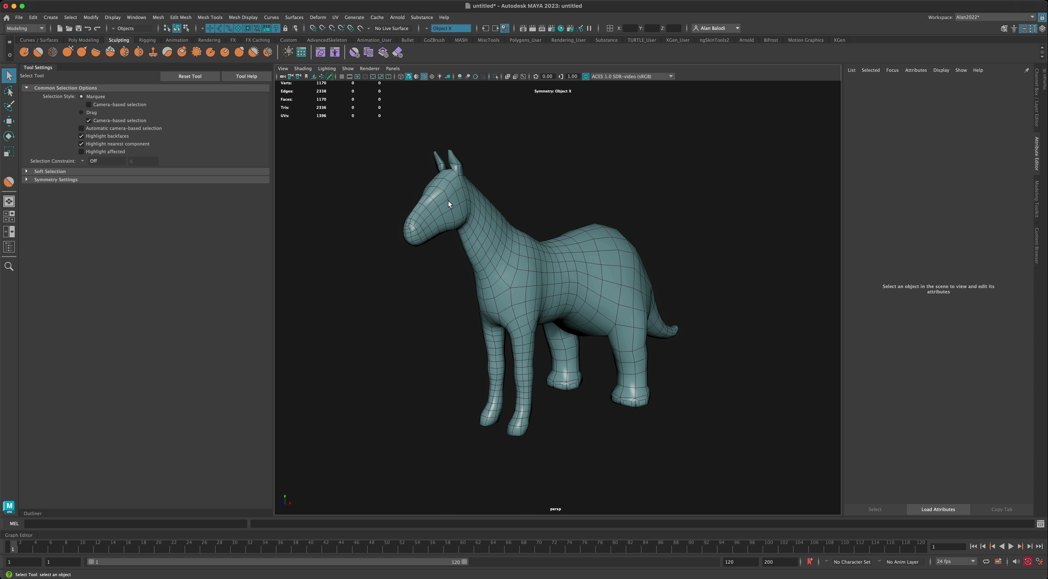
alt+drag(448, 200, 484, 290)
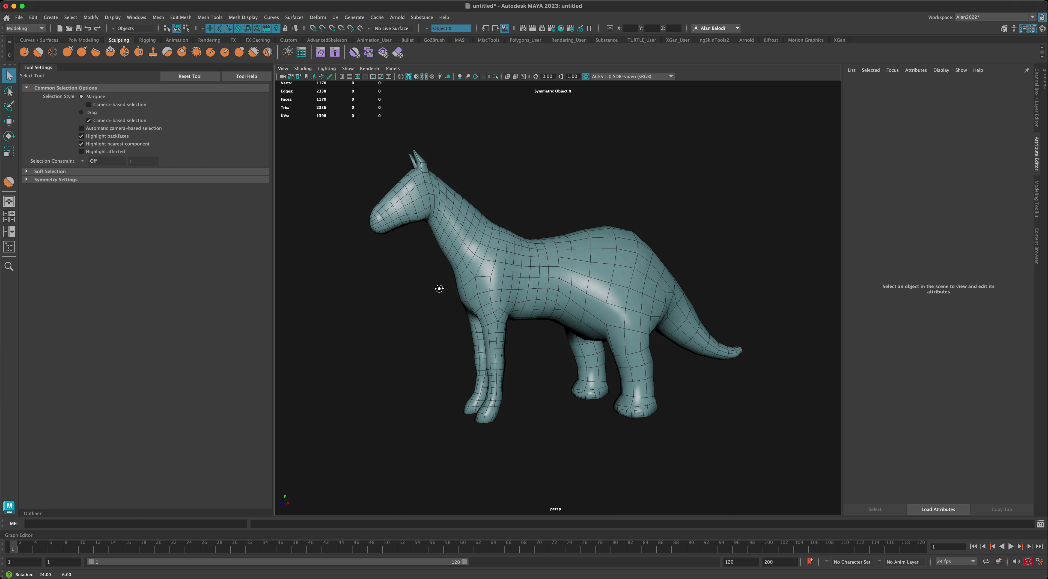
alt+drag(438, 229, 421, 295)
alt+drag(483, 260, 462, 310)
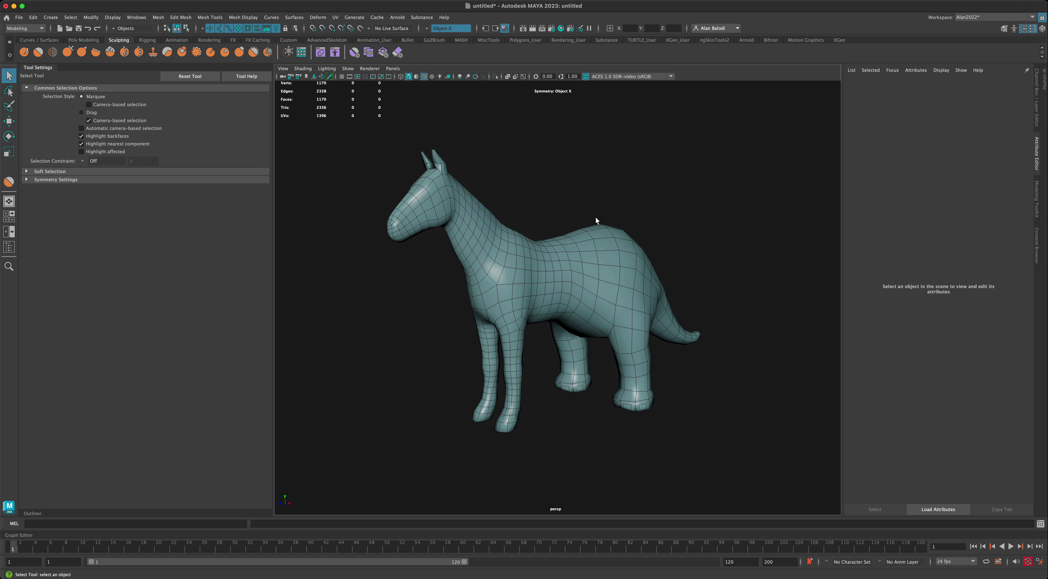
alt+drag(686, 153, 485, 218)
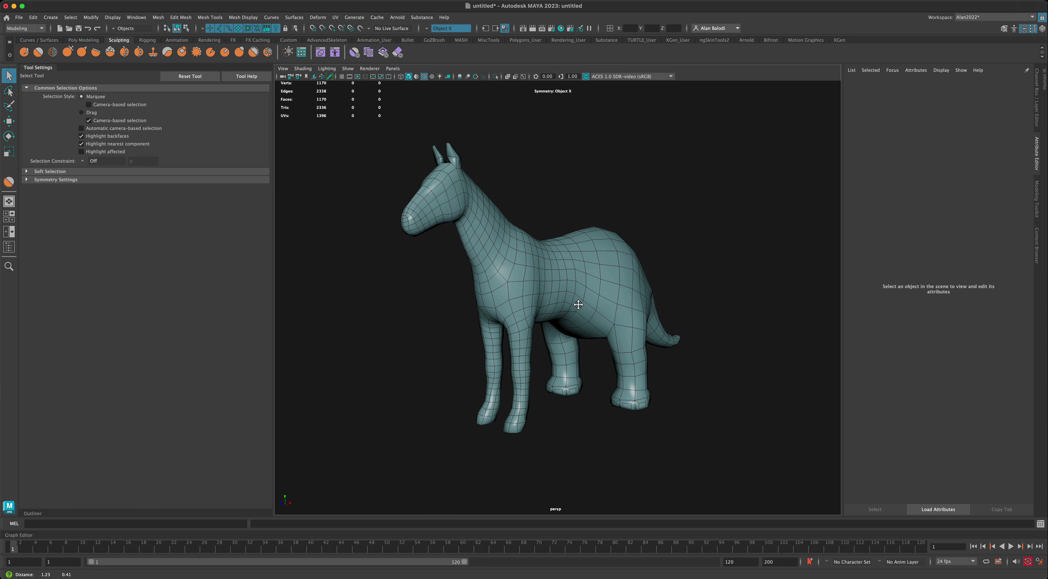
mouse_move(578, 304)
alt+mouse_down()
mouse_move(568, 299)
mouse_move(643, 303)
mouse_move(586, 307)
alt+mouse_up()
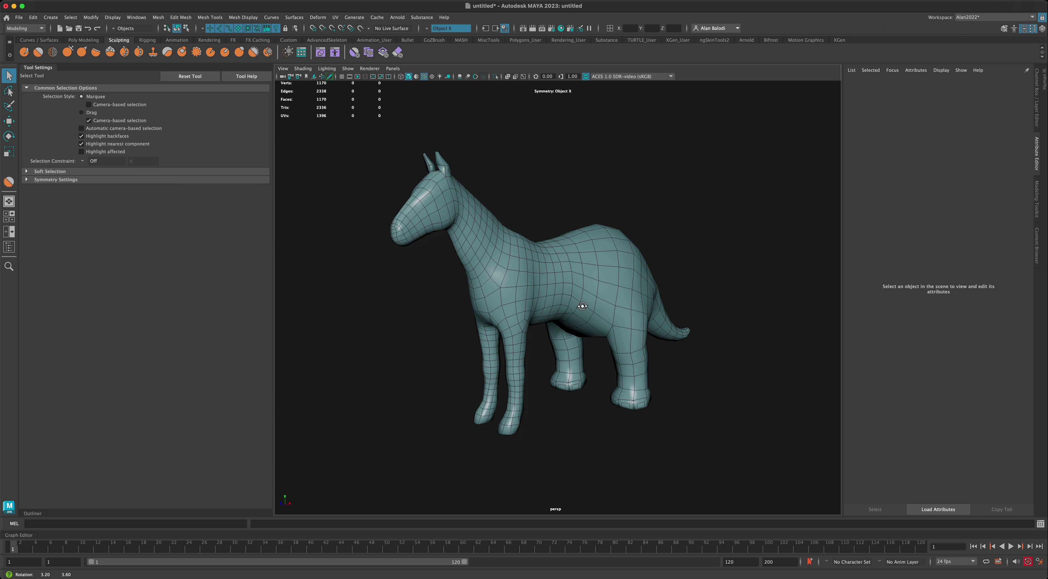